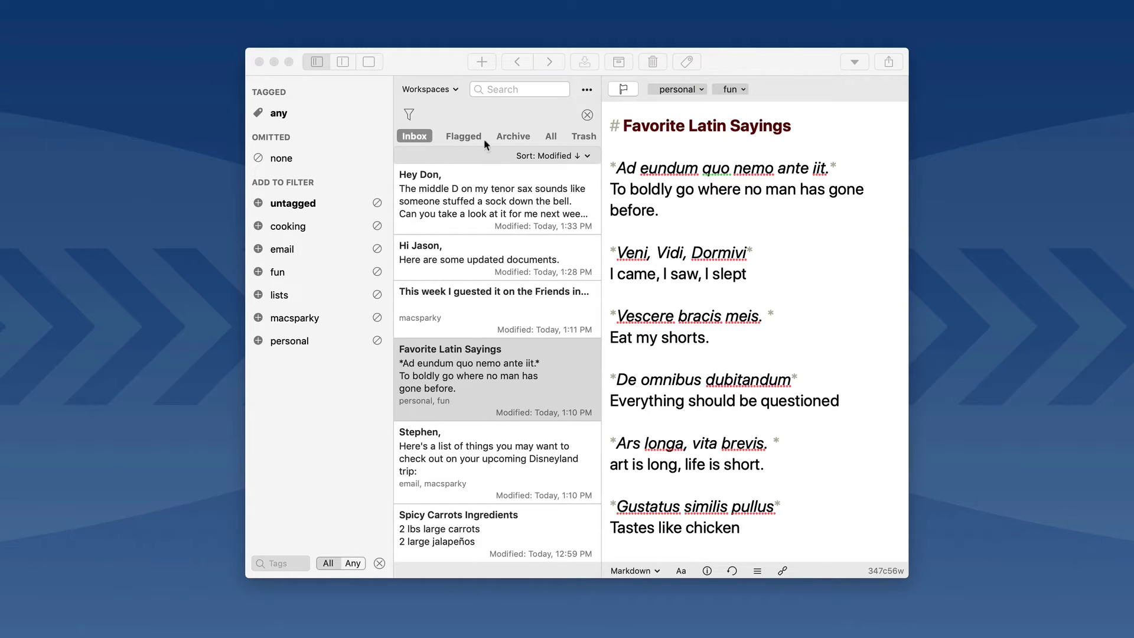
# Step: Start a new blank draft from the toolbar's + button
pyautogui.click(483, 62)
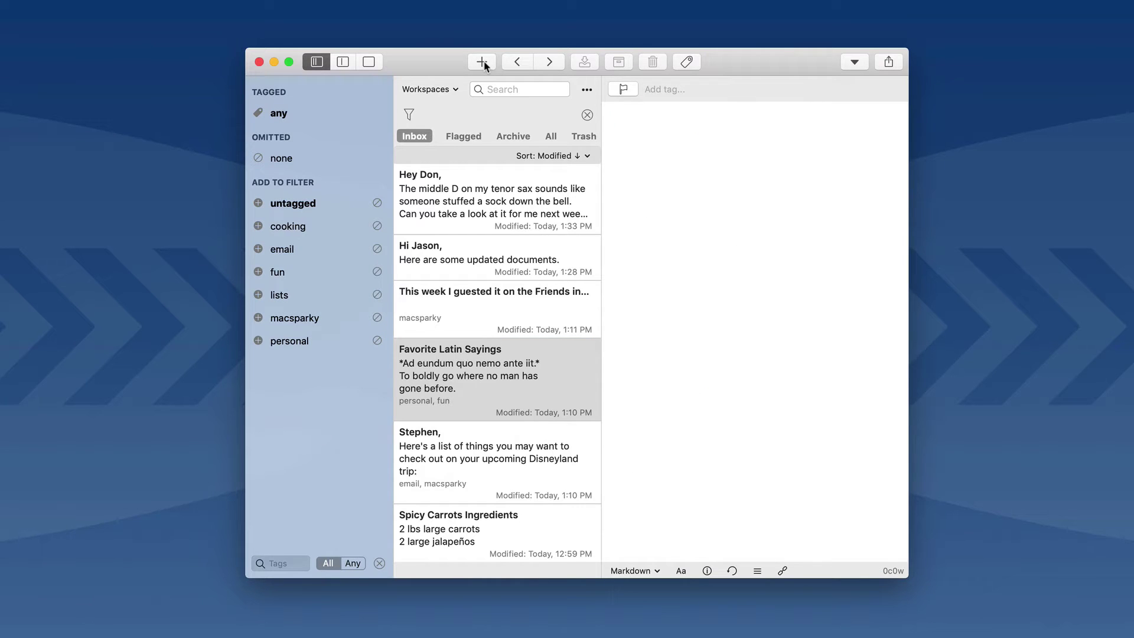
# Step: Write a greeting asking to meet at Disneyland Friday night, signed 'xoxo,', then open Share
pyautogui.write('Hi Samantha,')
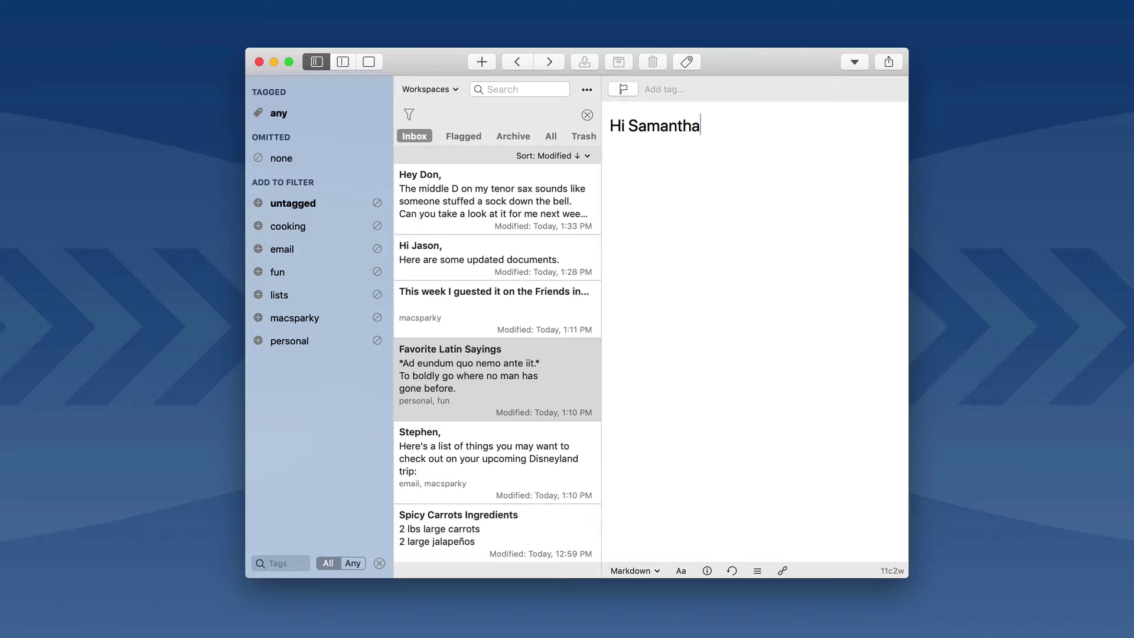
pyautogui.press('Return')
pyautogui.press('Return')
pyautogui.write('Want to meet up at Disneyland Friday night?')
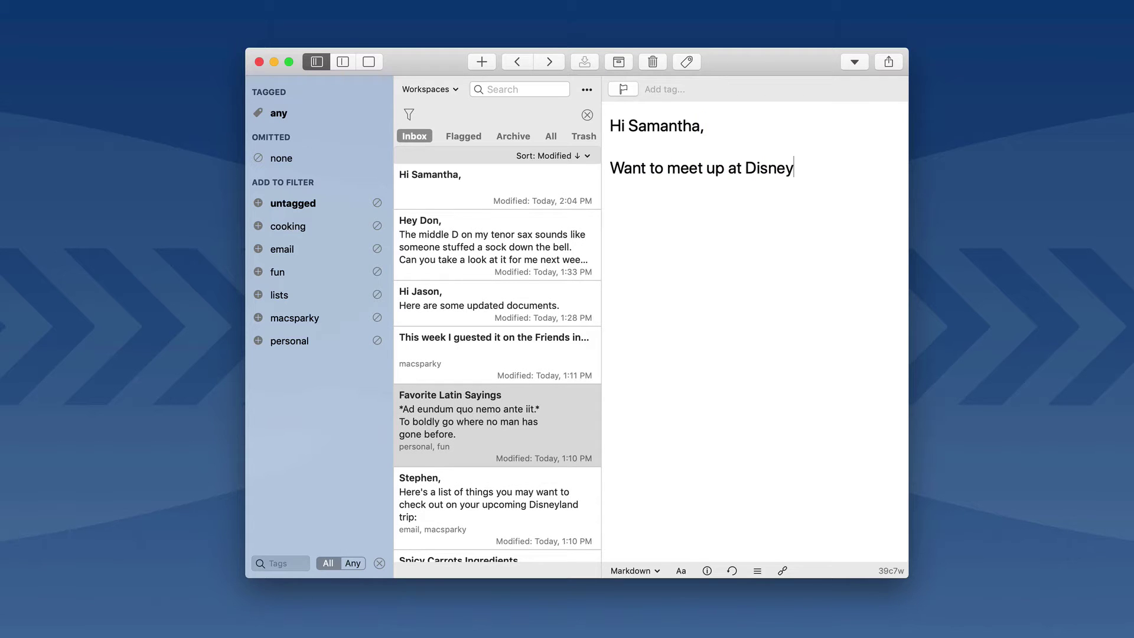
pyautogui.press('Return')
pyautogui.press('Return')
pyautogui.write('xoxo,')
pyautogui.press('Return')
pyautogui.press('Return')
pyautogui.write('Dad')
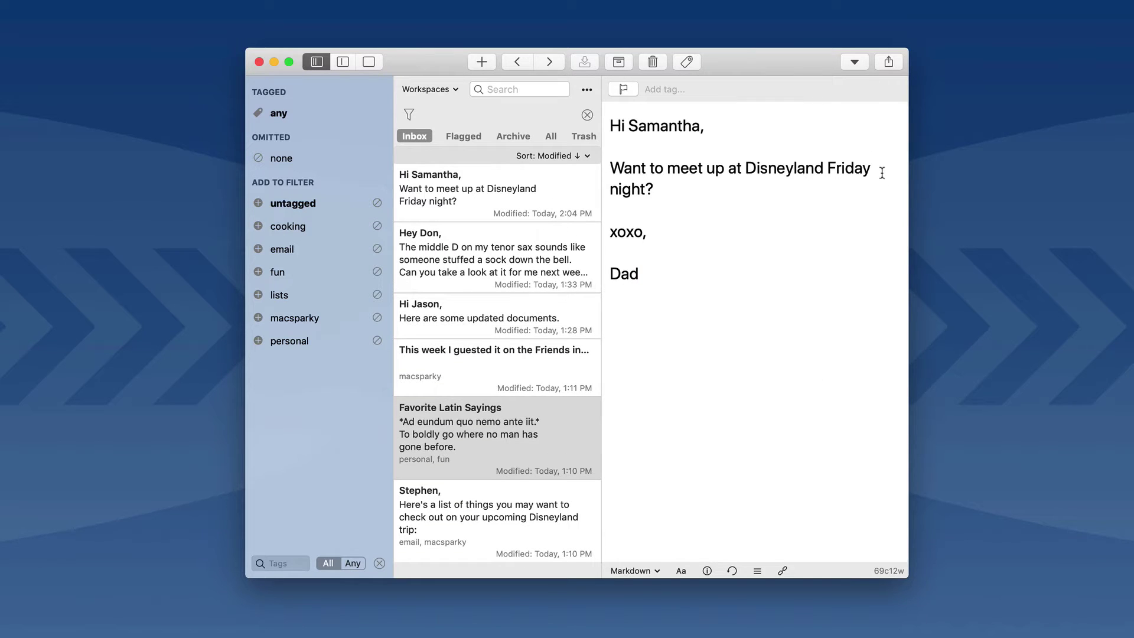
pyautogui.click(888, 61)
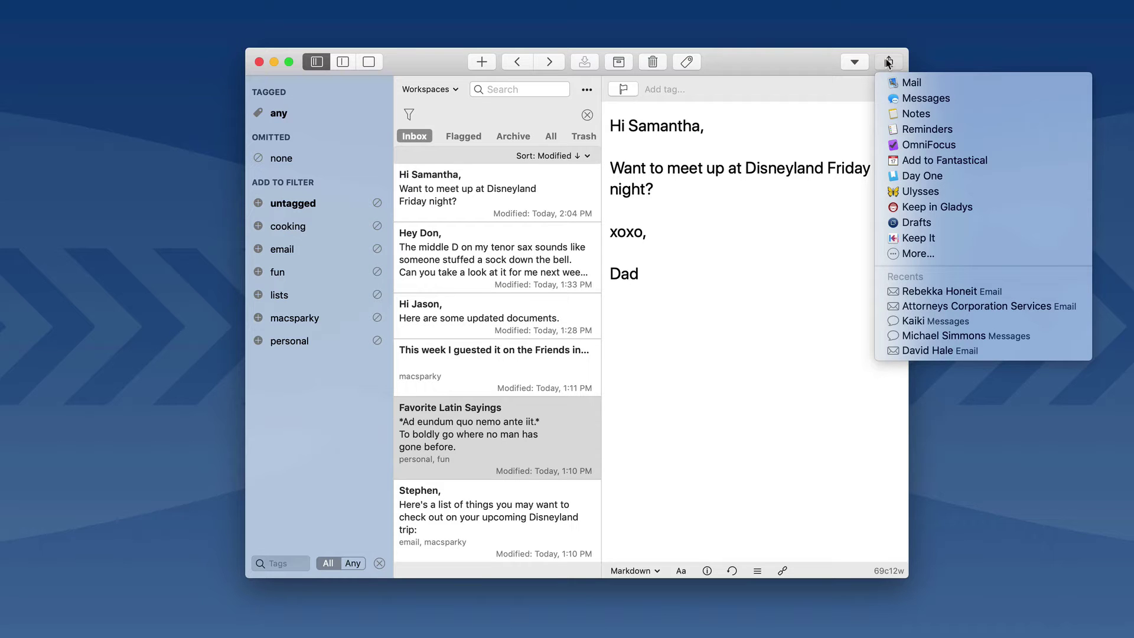
# Step: Share the Disneyland invitation note to Mail as a new message
pyautogui.click(892, 82)
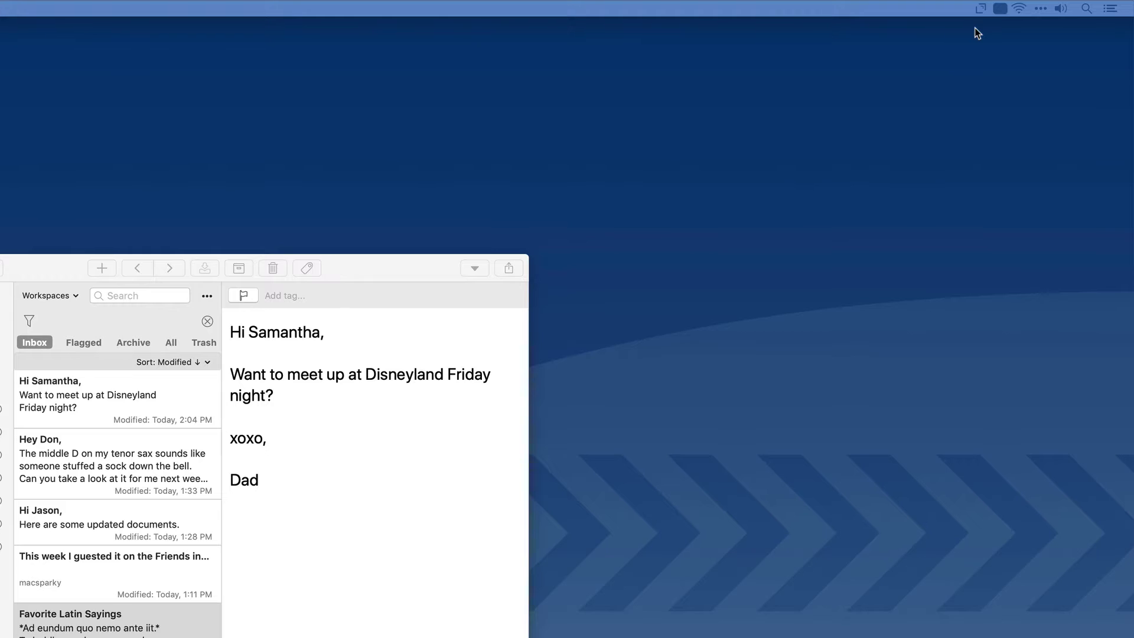
# Step: Quick-capture a 'Dinner Menu:' note numbering Fajitas, Spicy carrots and Chile-lime salad, and save it
pyautogui.click(980, 9)
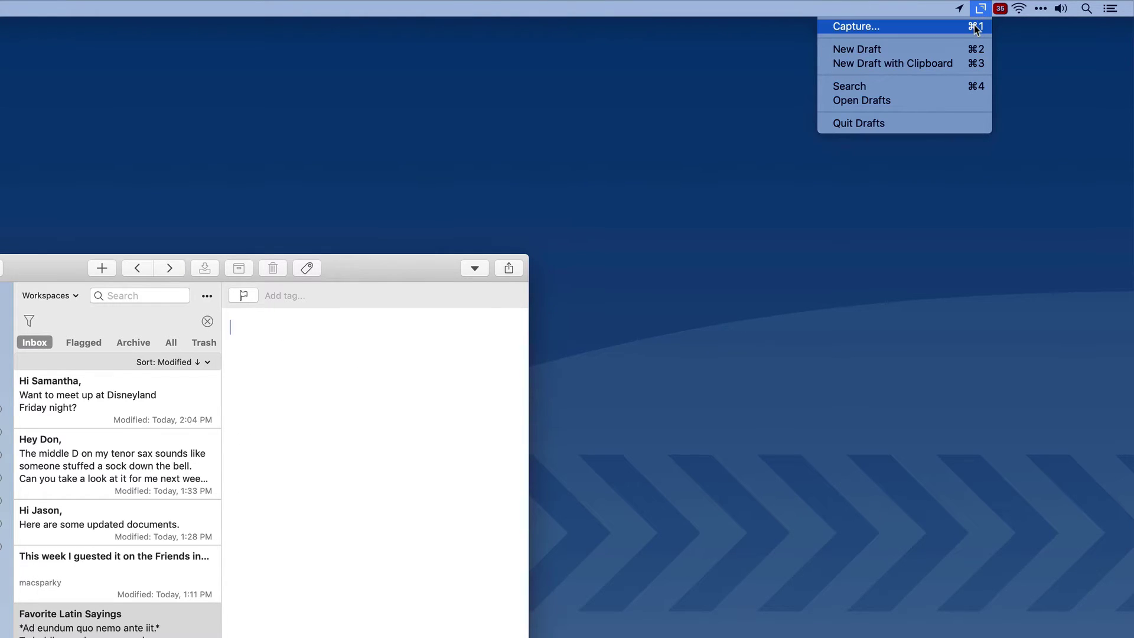
pyautogui.click(975, 27)
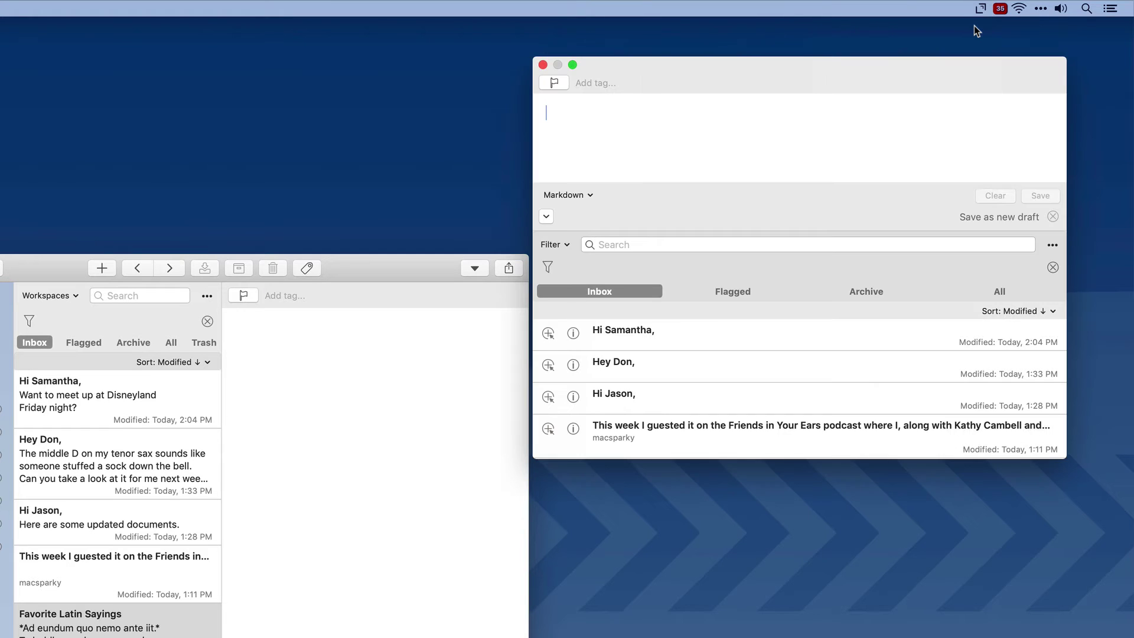
pyautogui.write('Dinner Menu:')
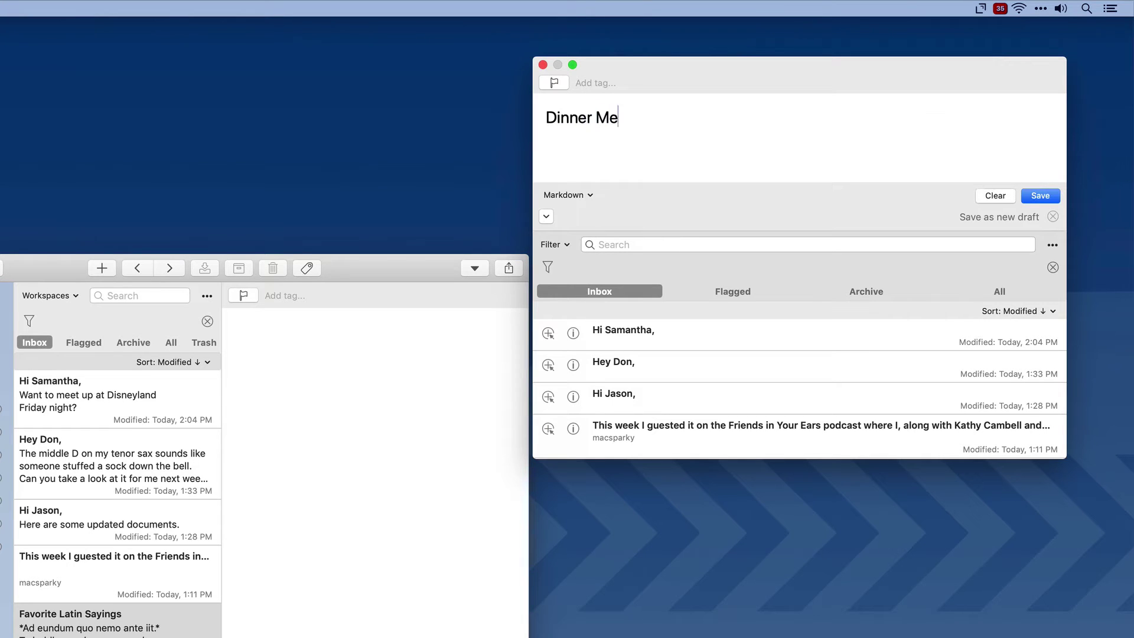
pyautogui.press('Return')
pyautogui.press('Return')
pyautogui.write('1. Fajitas')
pyautogui.press('Return')
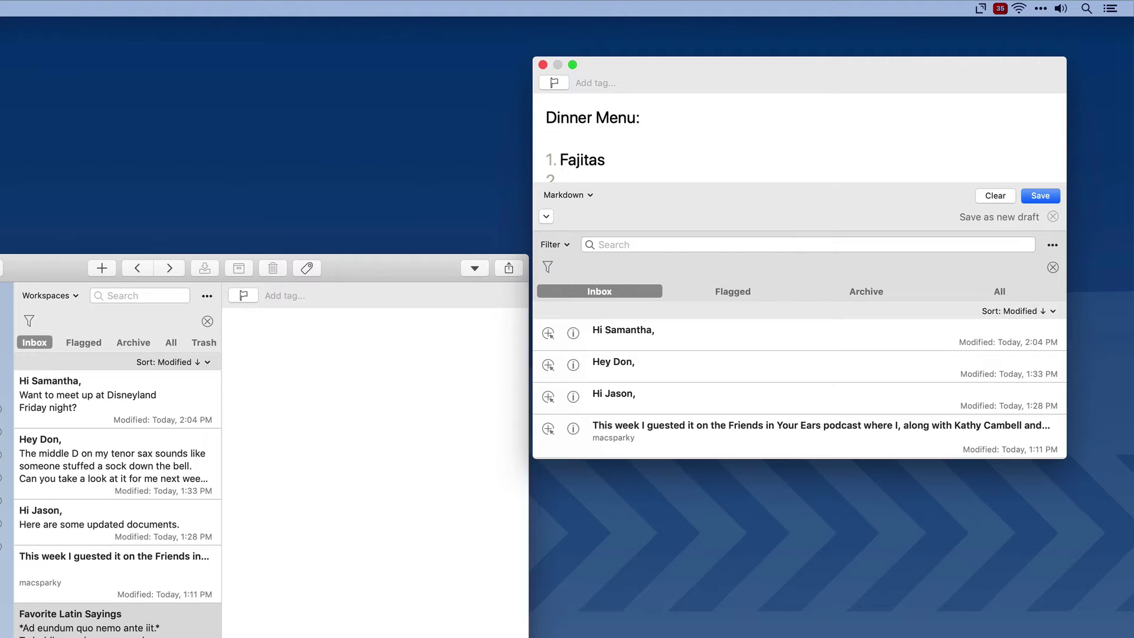
pyautogui.write('Spicy carrots')
pyautogui.press('Return')
pyautogui.write('C')
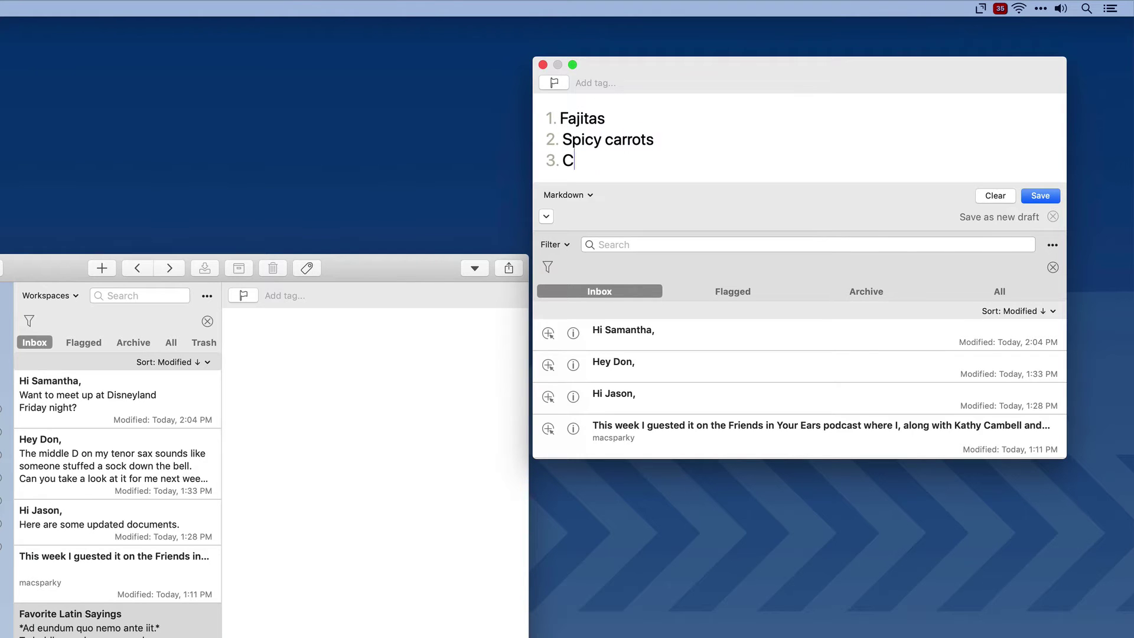
pyautogui.write('hile-lime salad')
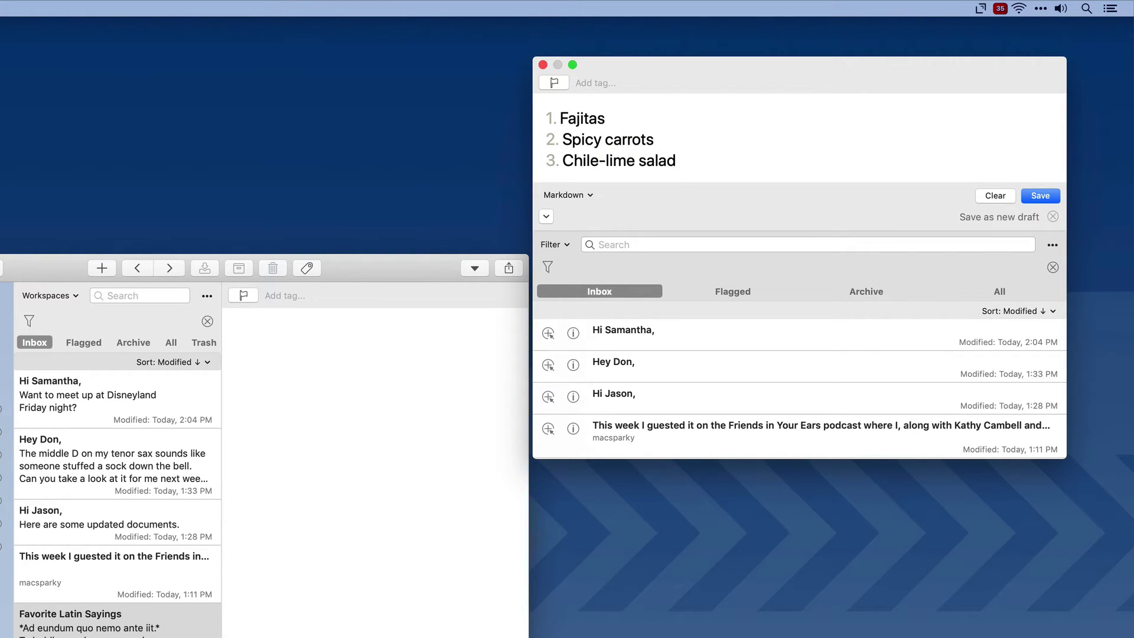
pyautogui.click(1042, 199)
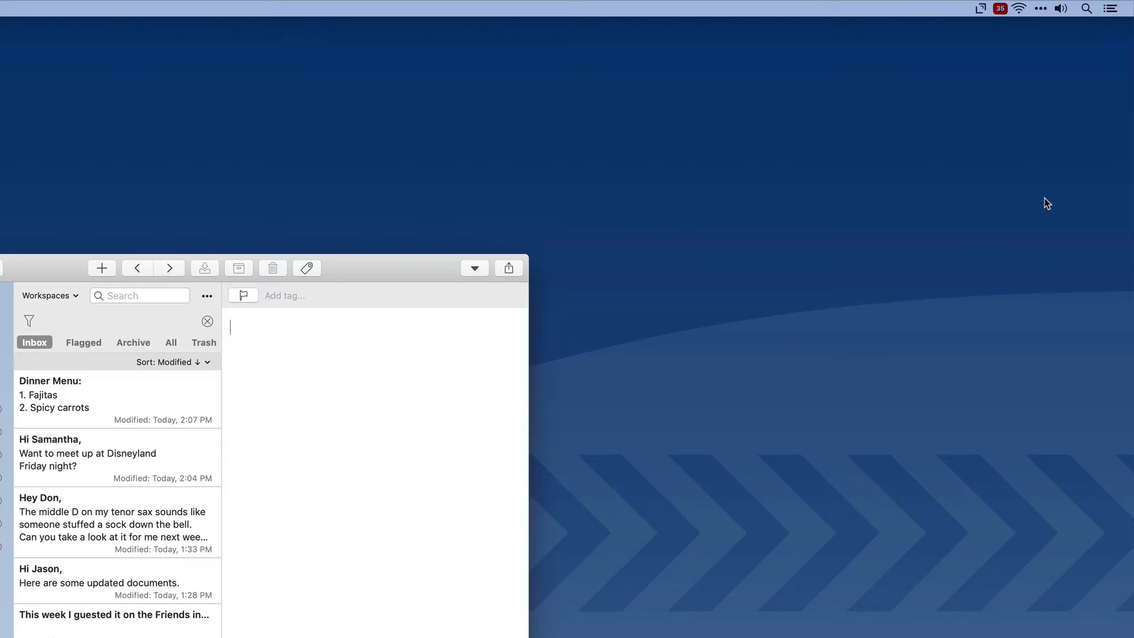
# Step: Open quick capture with ⌥^⌘W and type '4. Cornbread'
pyautogui.press('ctrl+alt+super')
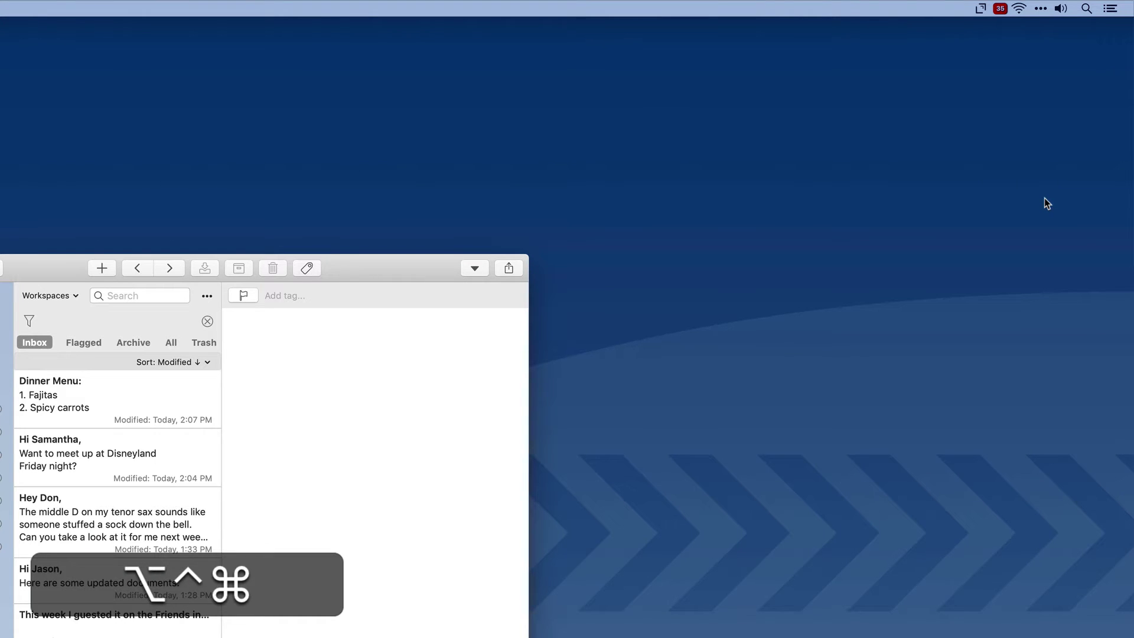
pyautogui.press('ctrl+alt+super+w')
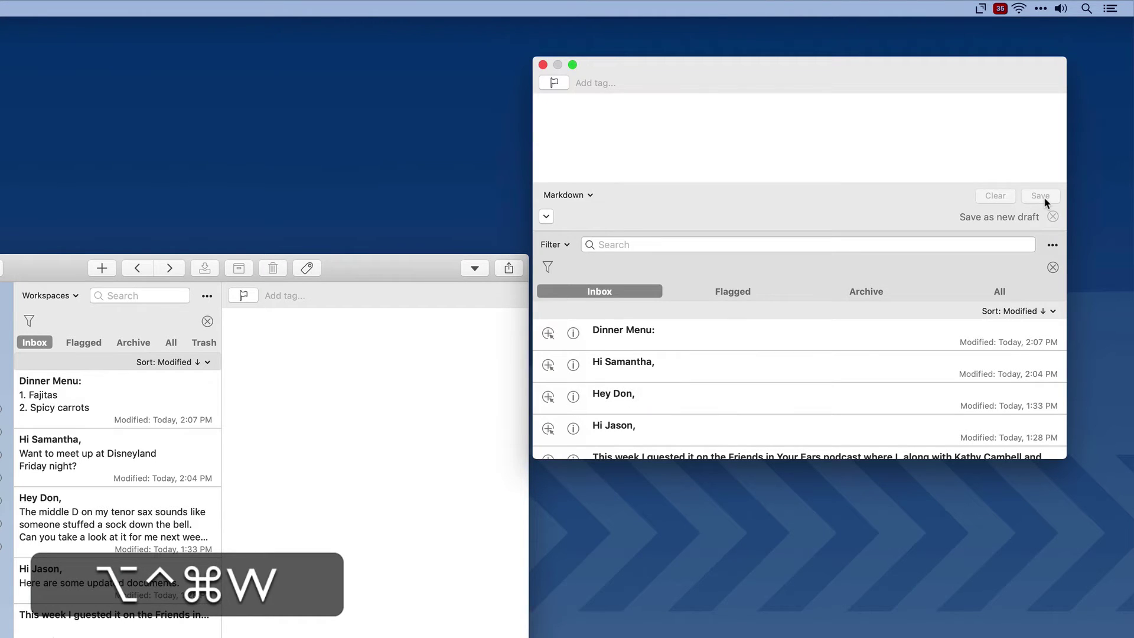
pyautogui.write('C')
pyautogui.press('BackSpace')
pyautogui.write('Cornbread')
pyautogui.press('super+Left')
pyautogui.write('4.')
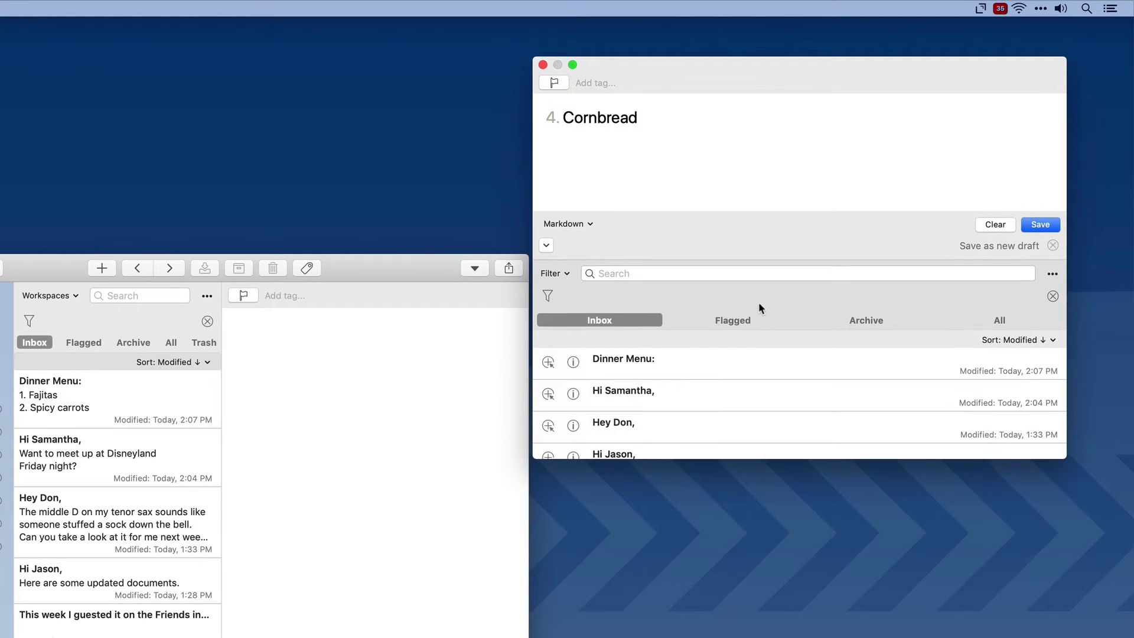
# Step: Append the text to the end of the Dinner Menu draft and open that draft
pyautogui.click(547, 362)
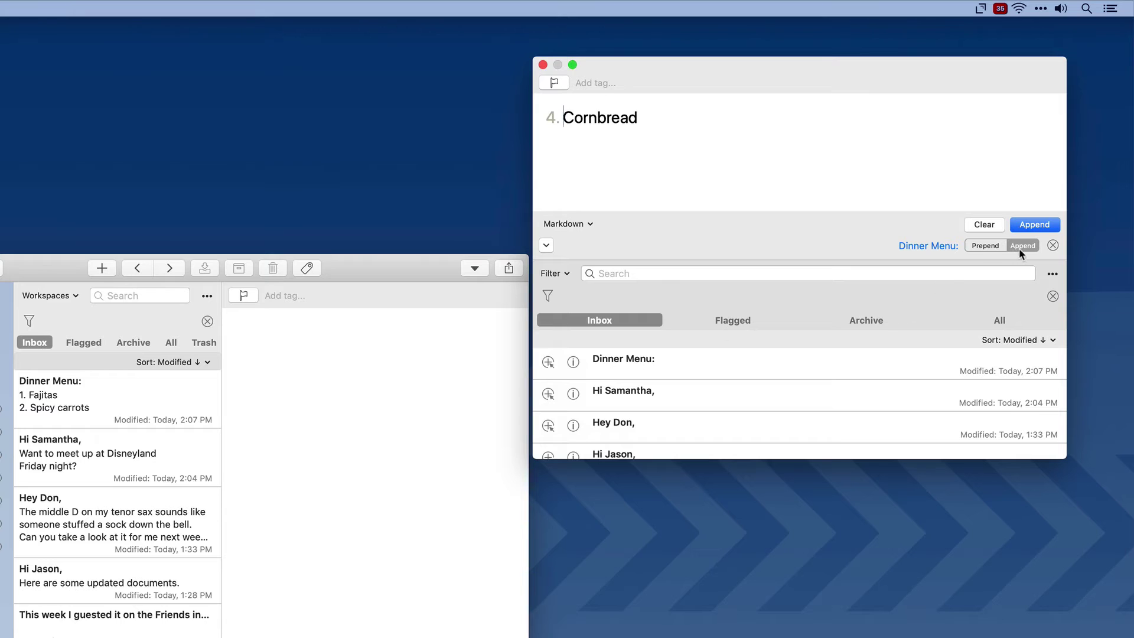
pyautogui.click(990, 251)
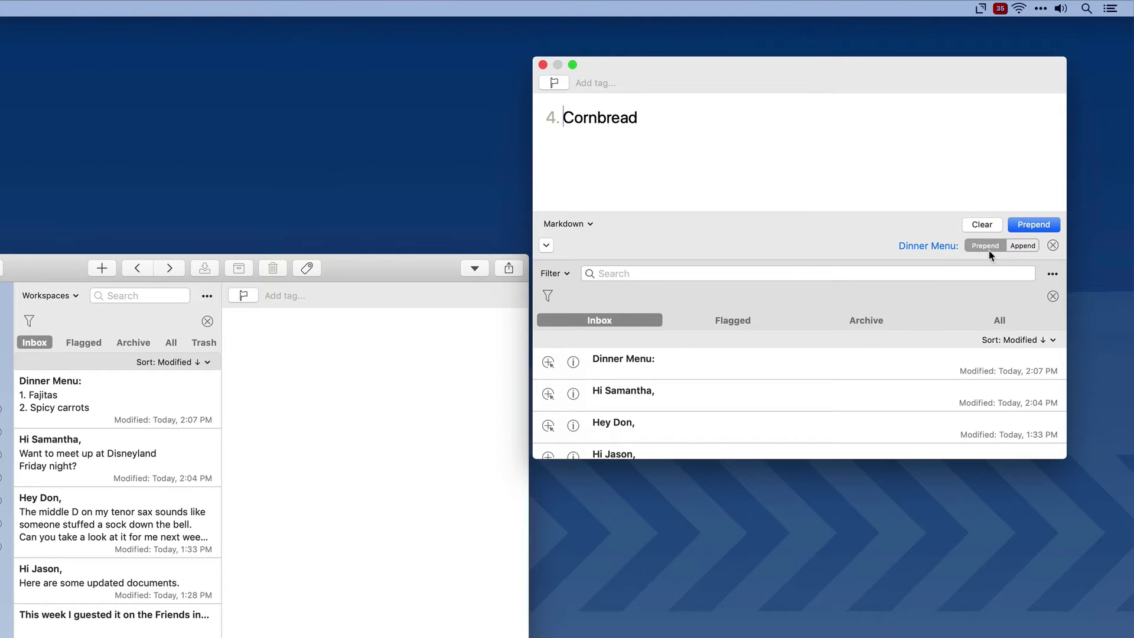
pyautogui.click(1019, 245)
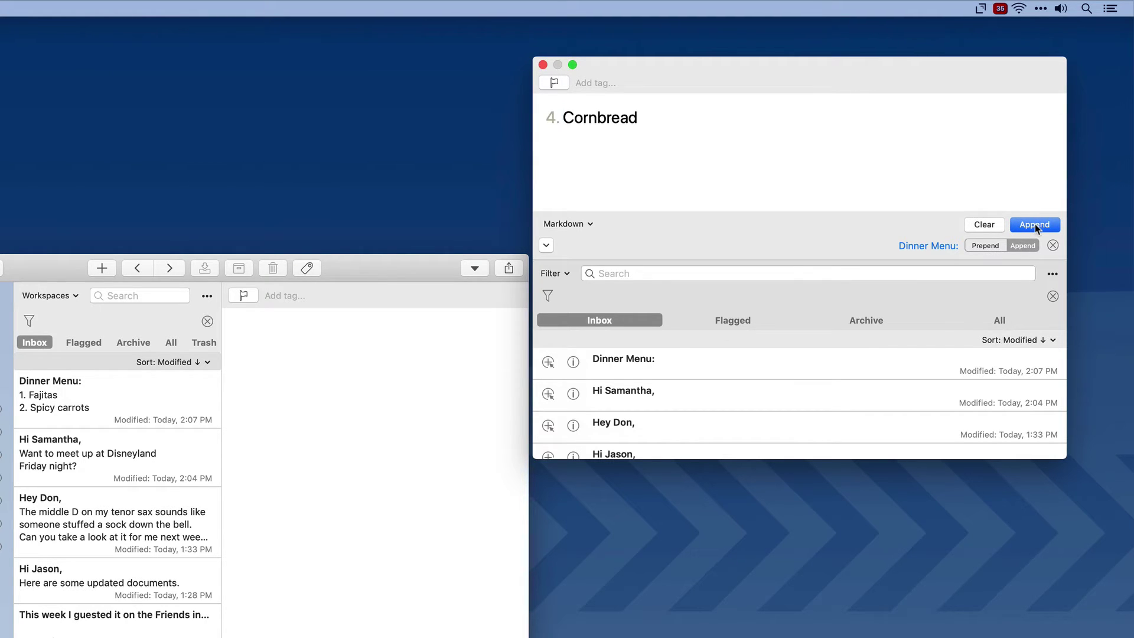
pyautogui.click(1034, 224)
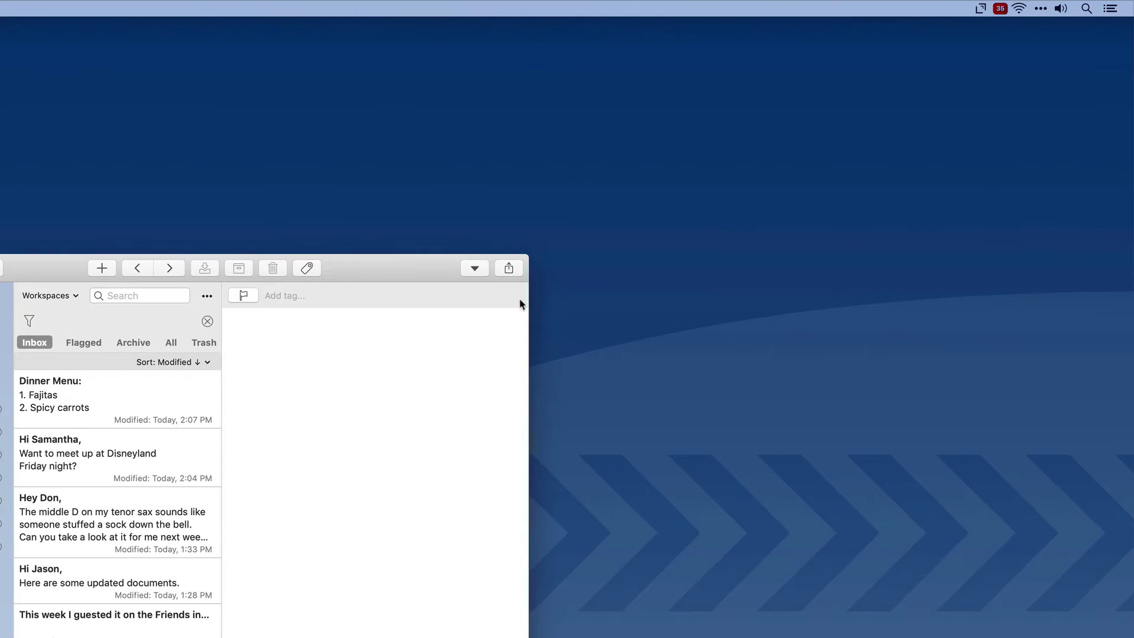
pyautogui.click(147, 388)
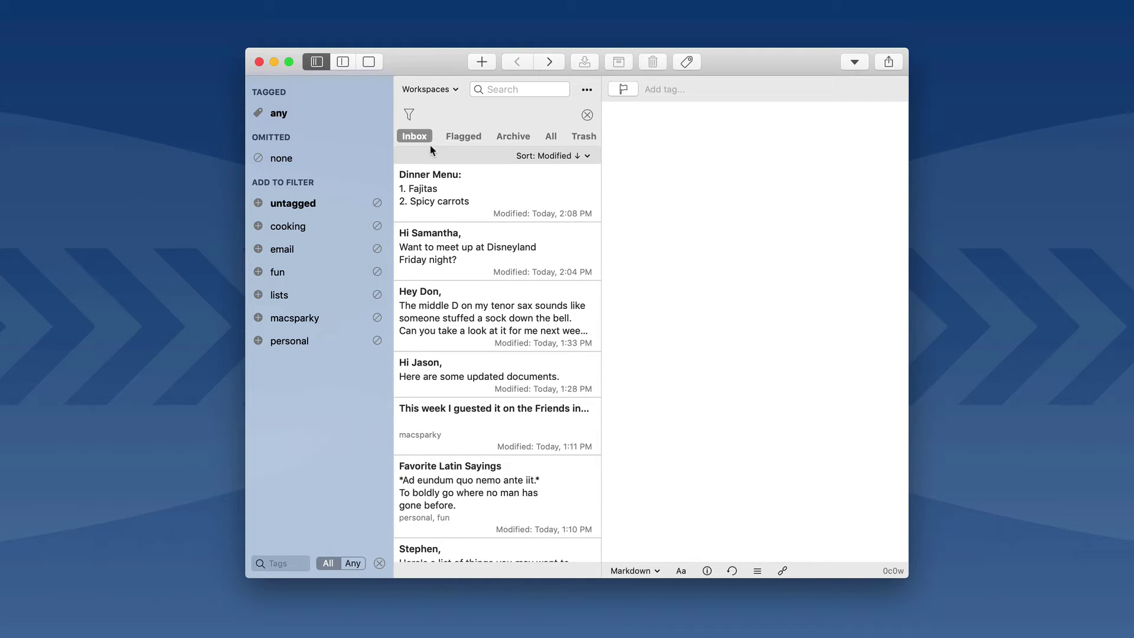
# Step: Browse the Flagged, Archive, All and Trash views, filter by the email tag, then clear it
pyautogui.click(461, 137)
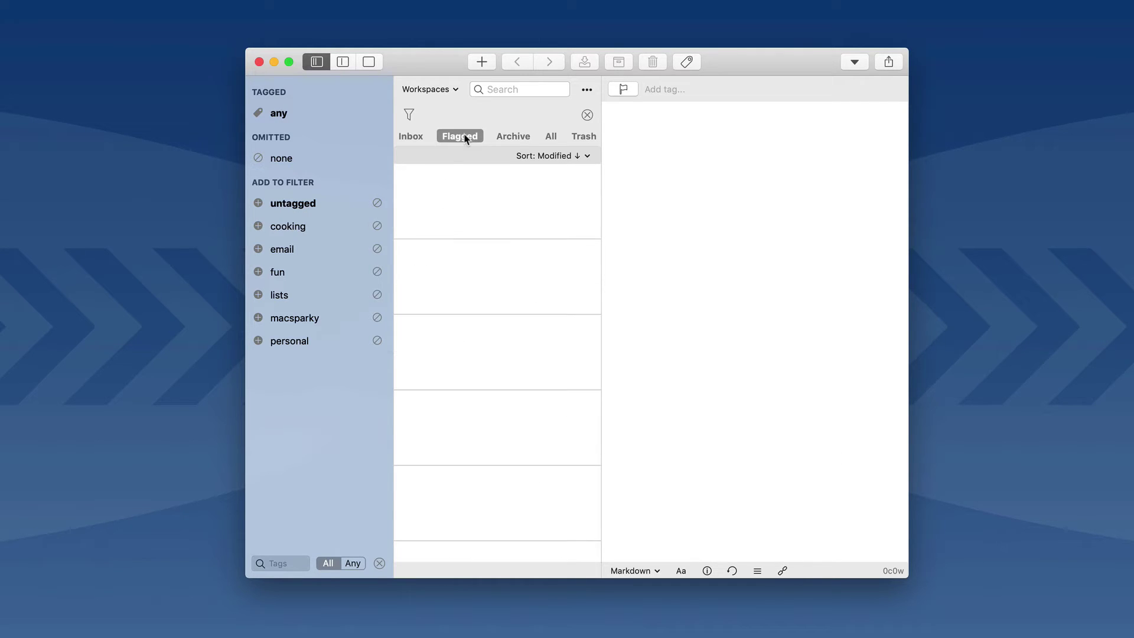
pyautogui.click(510, 137)
pyautogui.click(549, 137)
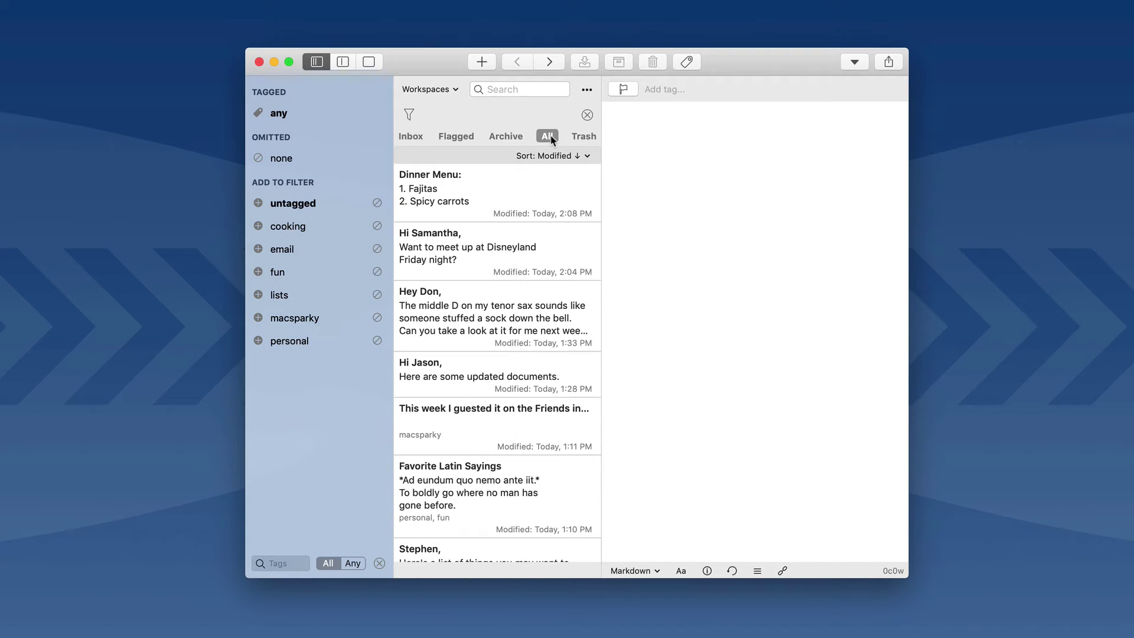
pyautogui.click(582, 139)
pyautogui.click(415, 138)
pyautogui.click(258, 248)
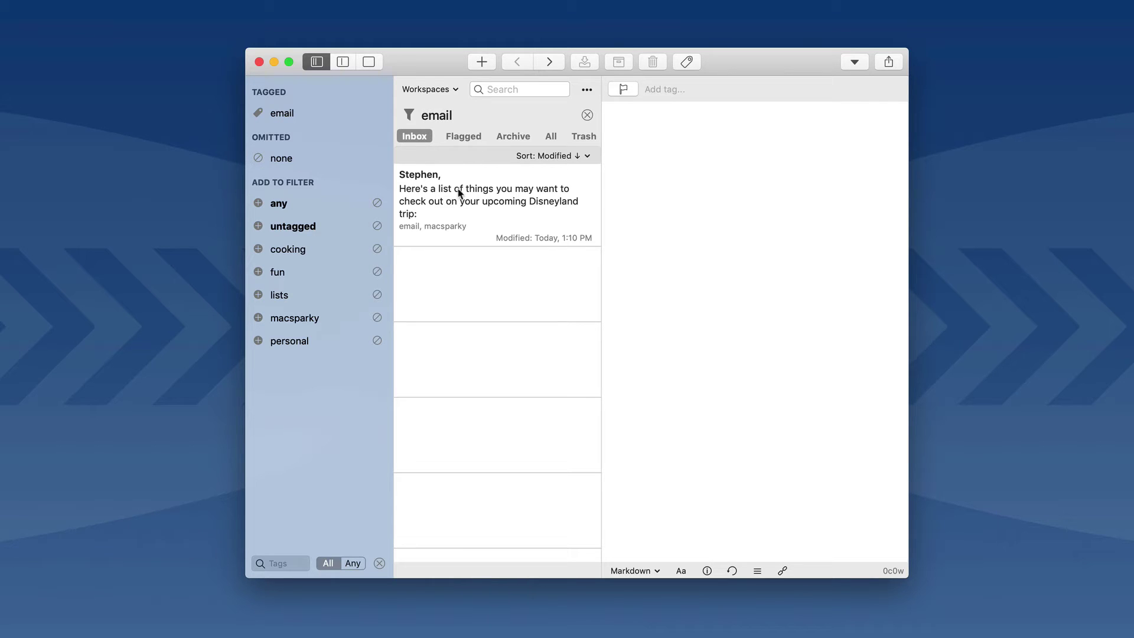
pyautogui.click(588, 115)
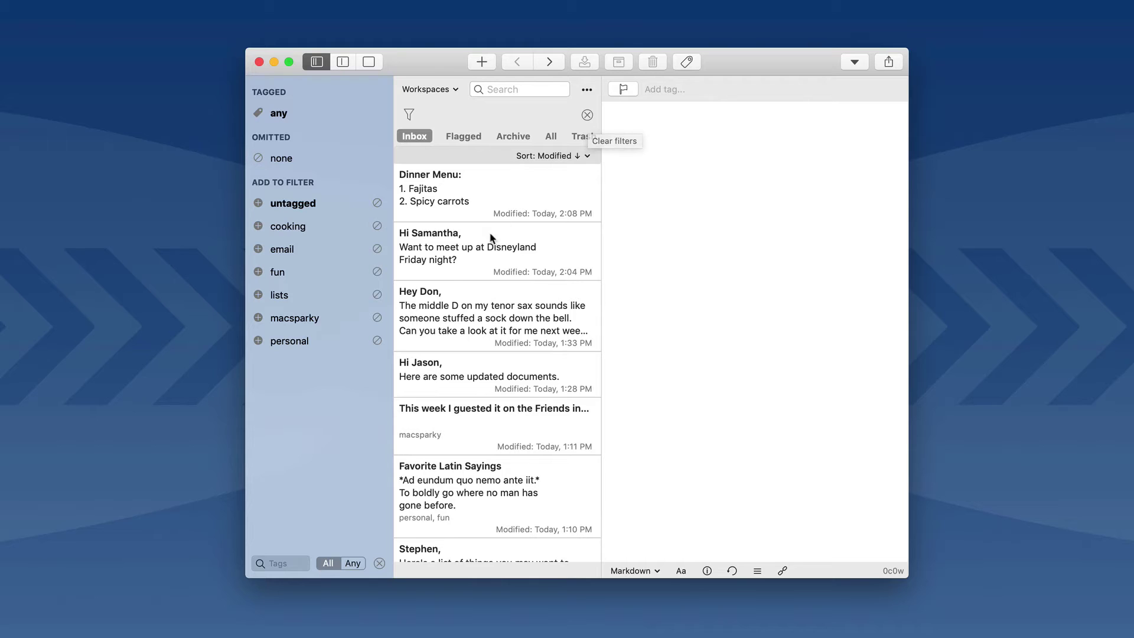
# Step: Tag the Disneyland invitation draft with email and family
pyautogui.click(477, 250)
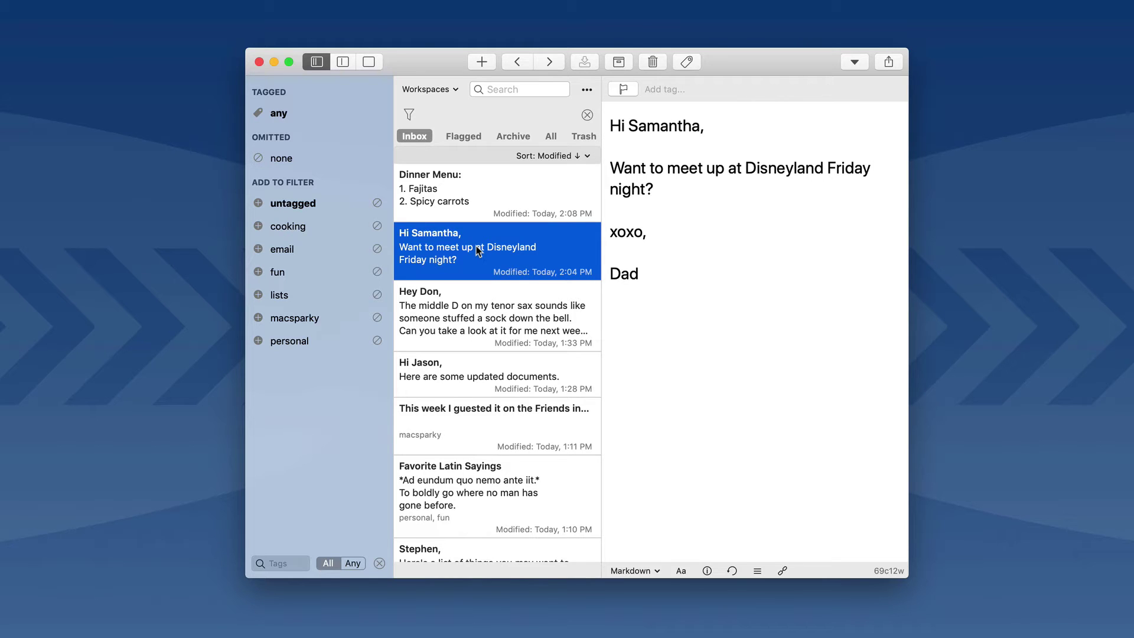
pyautogui.click(660, 89)
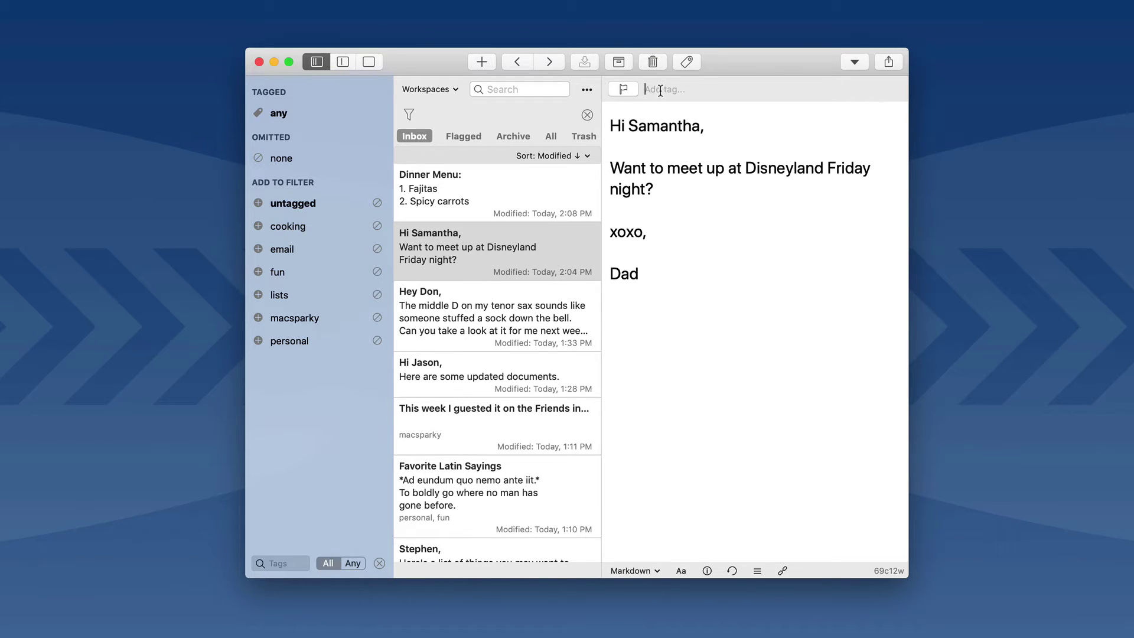
pyautogui.write('email')
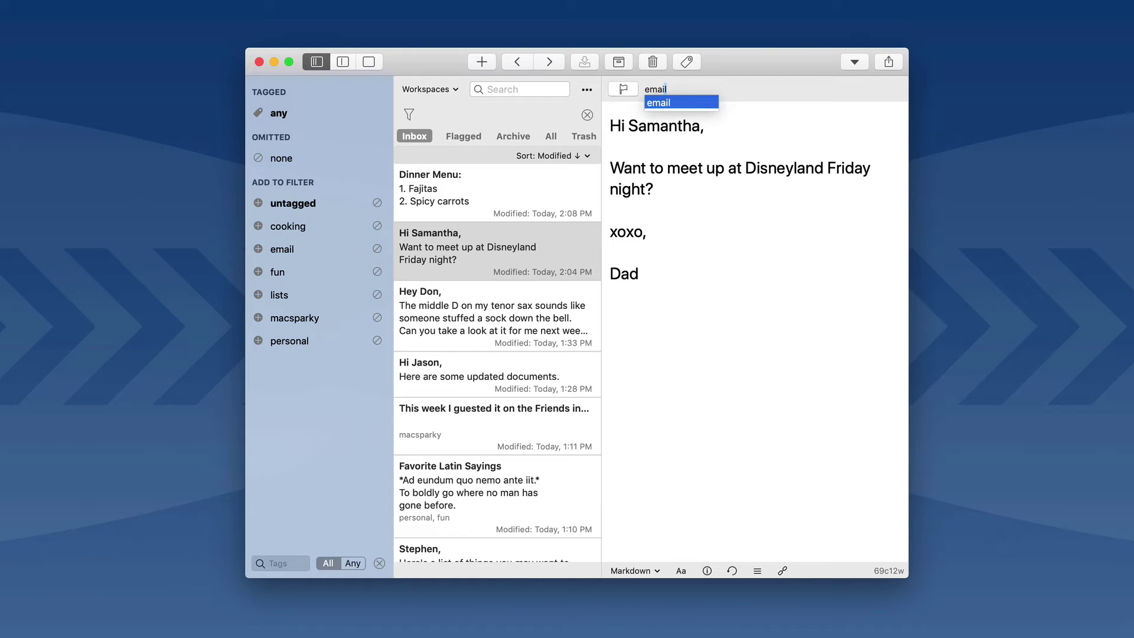
pyautogui.press('Return')
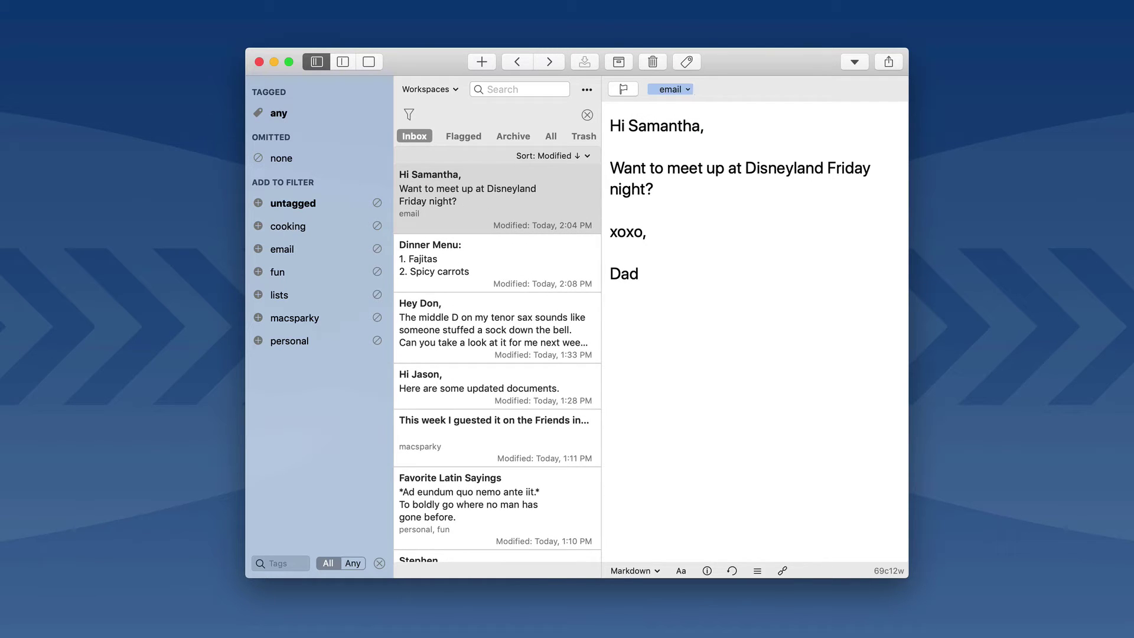
pyautogui.write('family')
pyautogui.press('Return')
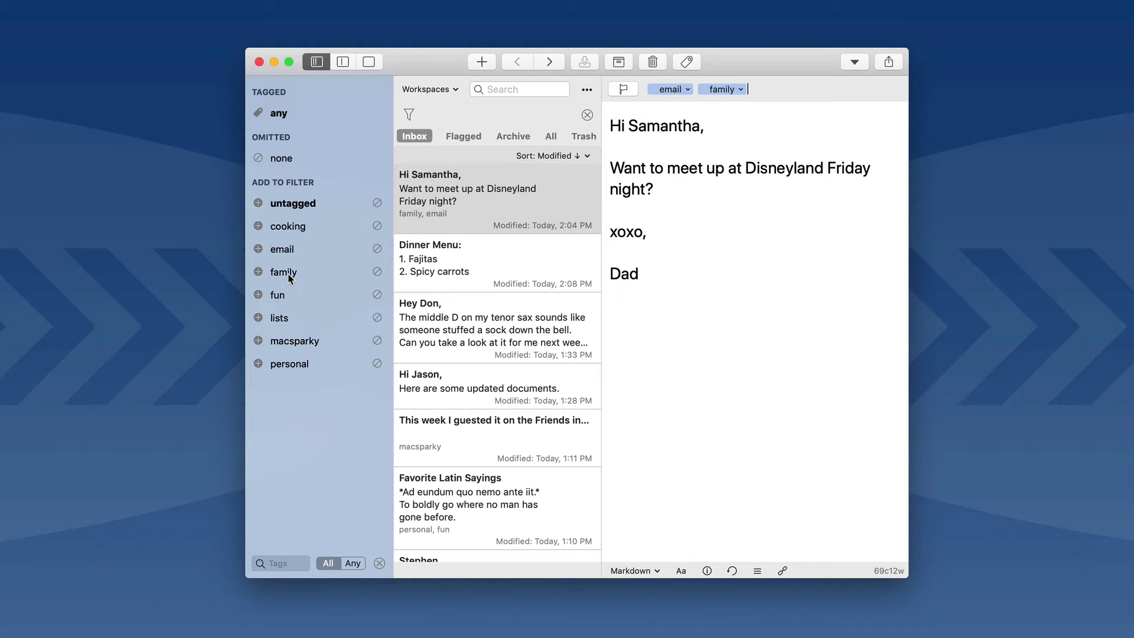
# Step: Flag the draft and confirm it appears under Flagged before returning to the Inbox
pyautogui.click(624, 89)
pyautogui.click(465, 137)
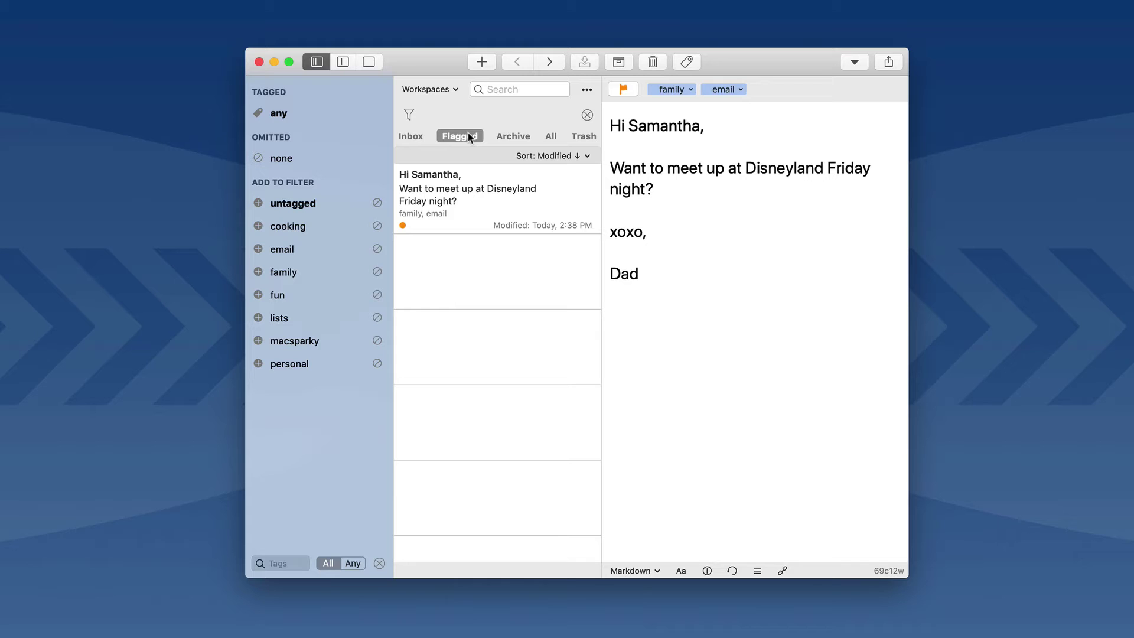
pyautogui.click(415, 137)
pyautogui.click(417, 89)
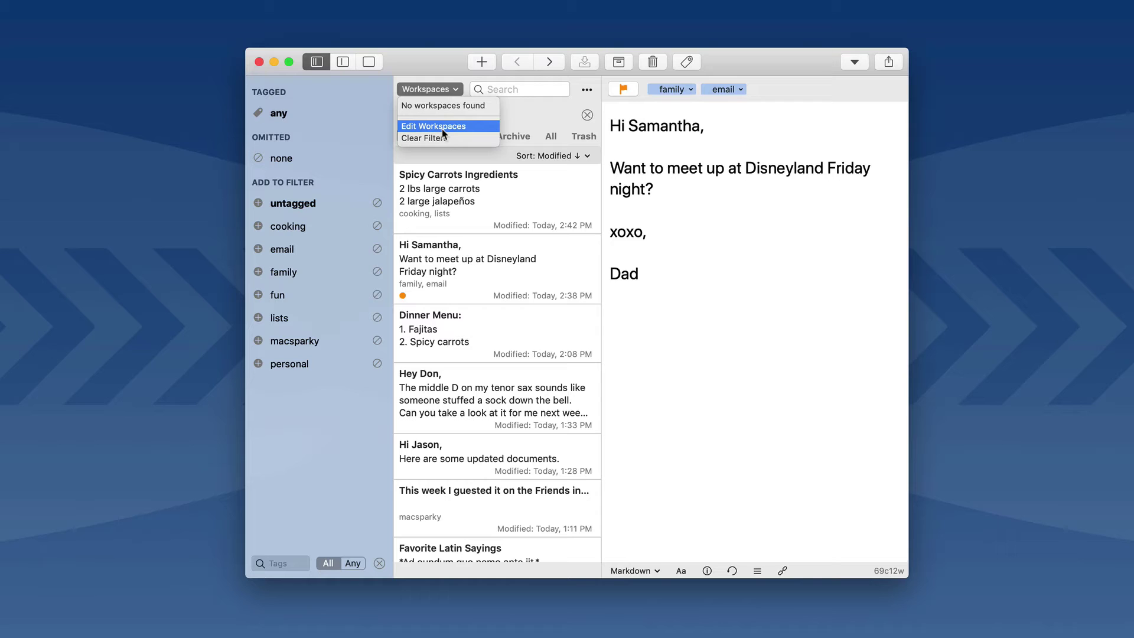
# Step: Add a new workspace named 'Grocery List' with a checkmark icon
pyautogui.click(441, 127)
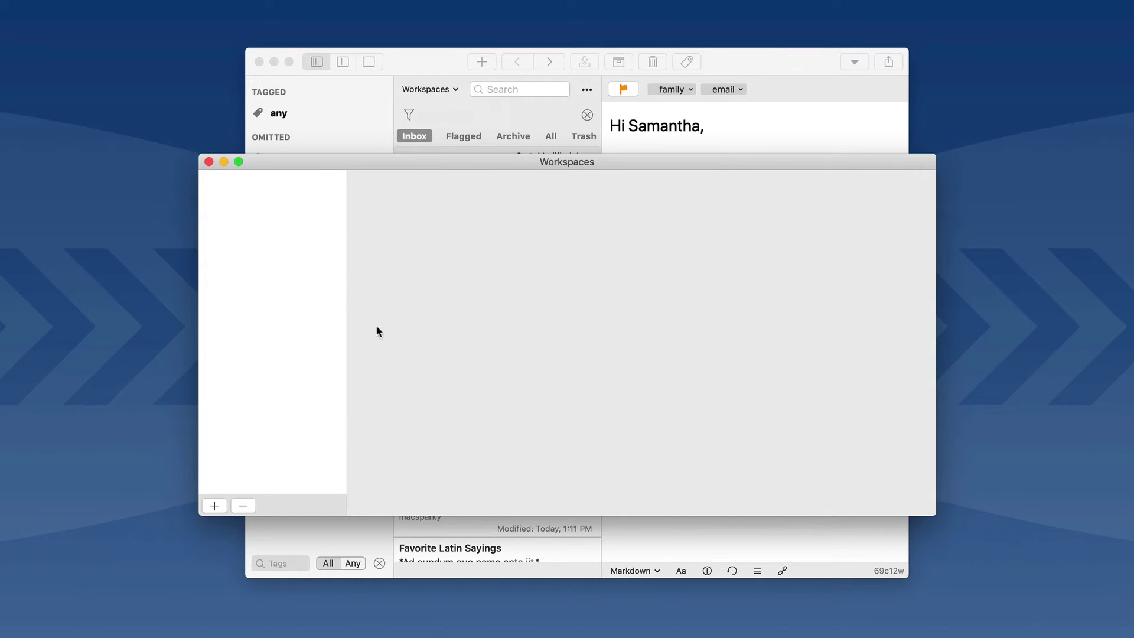
pyautogui.click(215, 505)
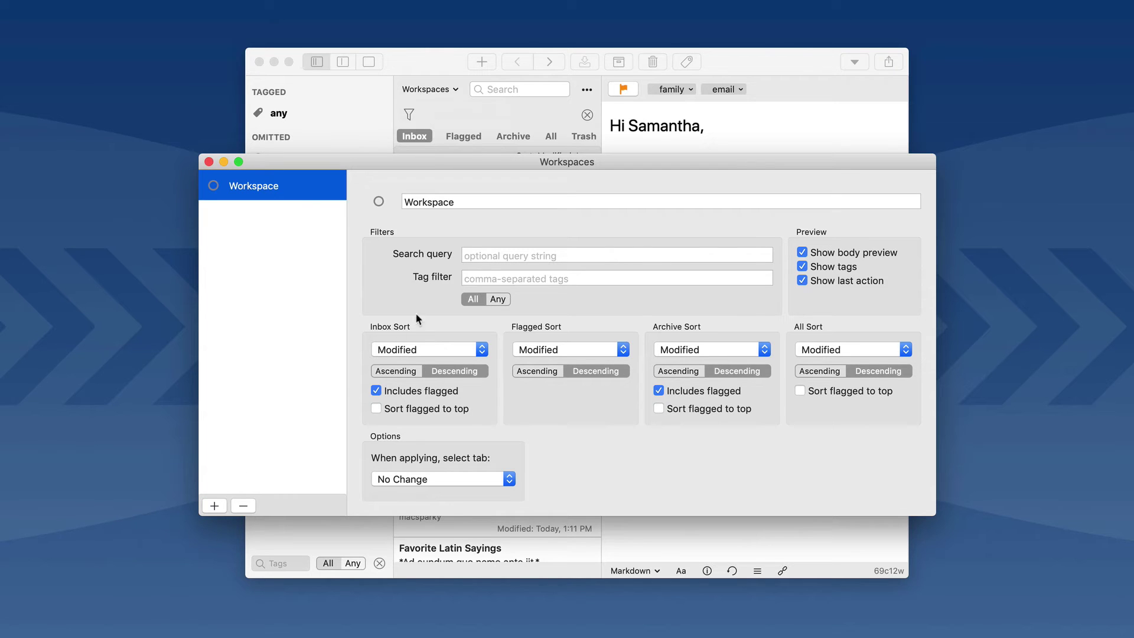
pyautogui.doubleClick(473, 204)
pyautogui.write('Gor')
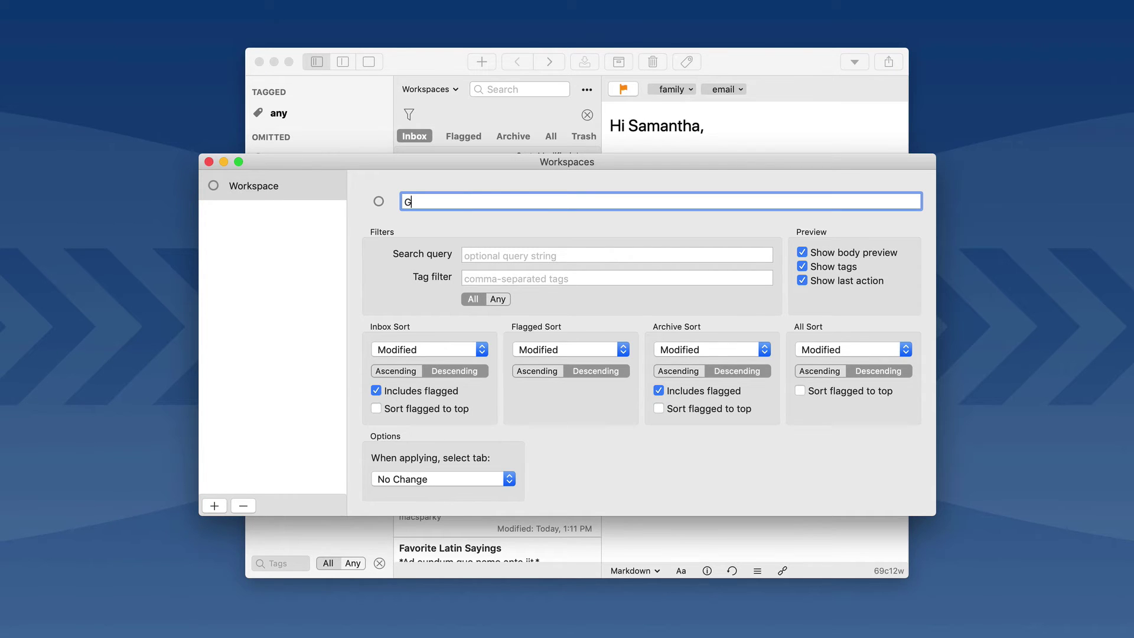
pyautogui.press('BackSpace')
pyautogui.press('BackSpace')
pyautogui.write('rocery List')
pyautogui.click(379, 202)
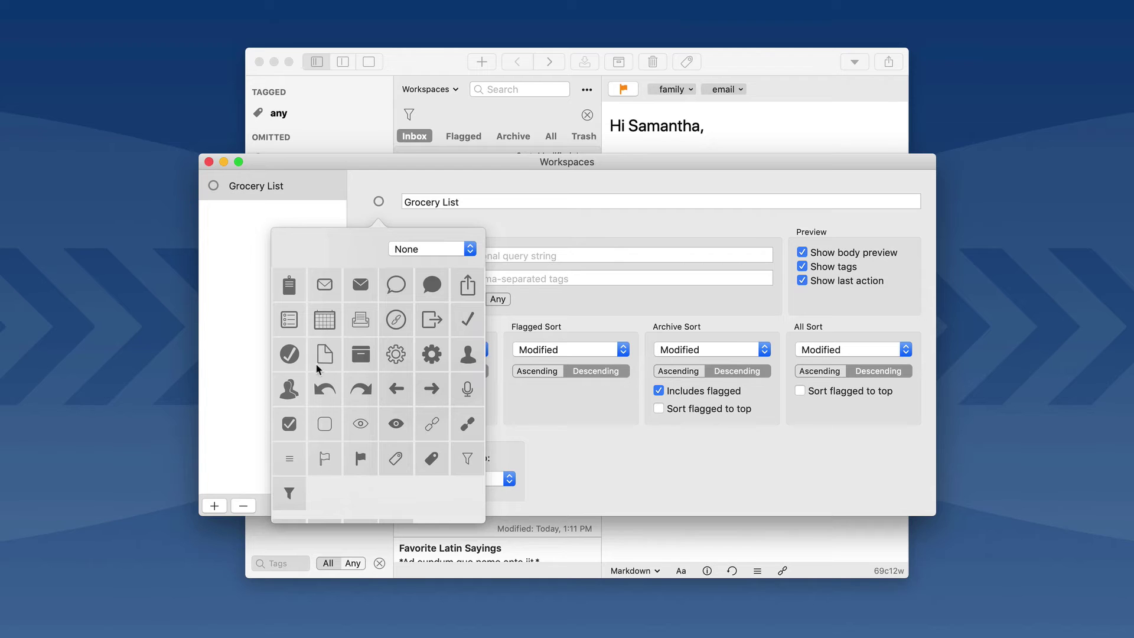
pyautogui.click(288, 354)
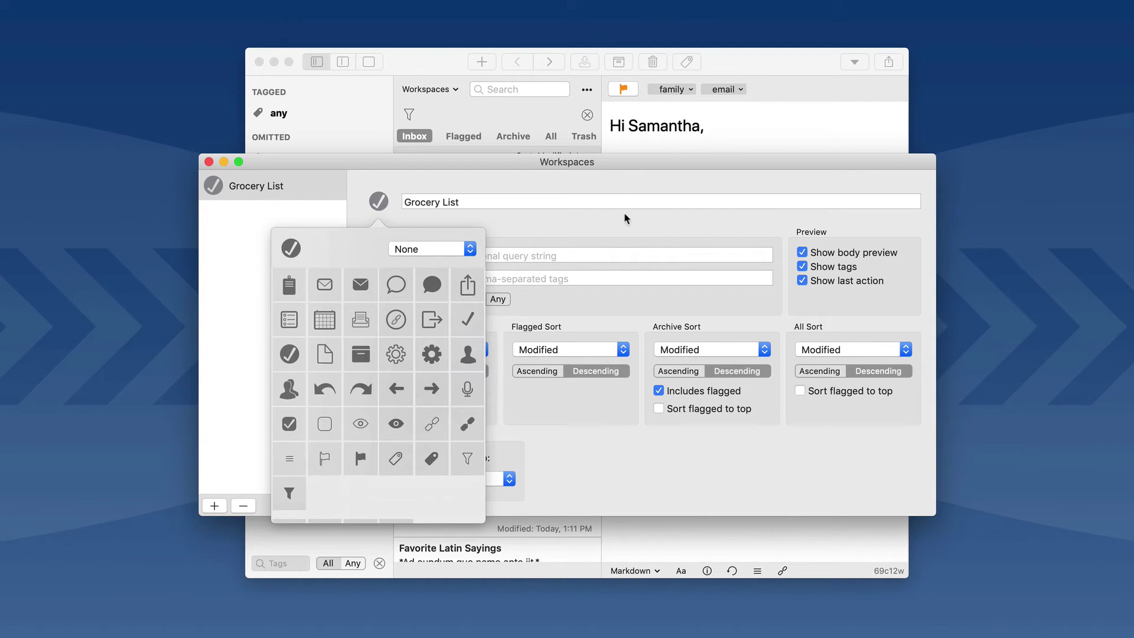
pyautogui.click(618, 221)
# Step: Set its tag filter to 'cooking, lists' requiring all tags, and close the editor
pyautogui.click(493, 280)
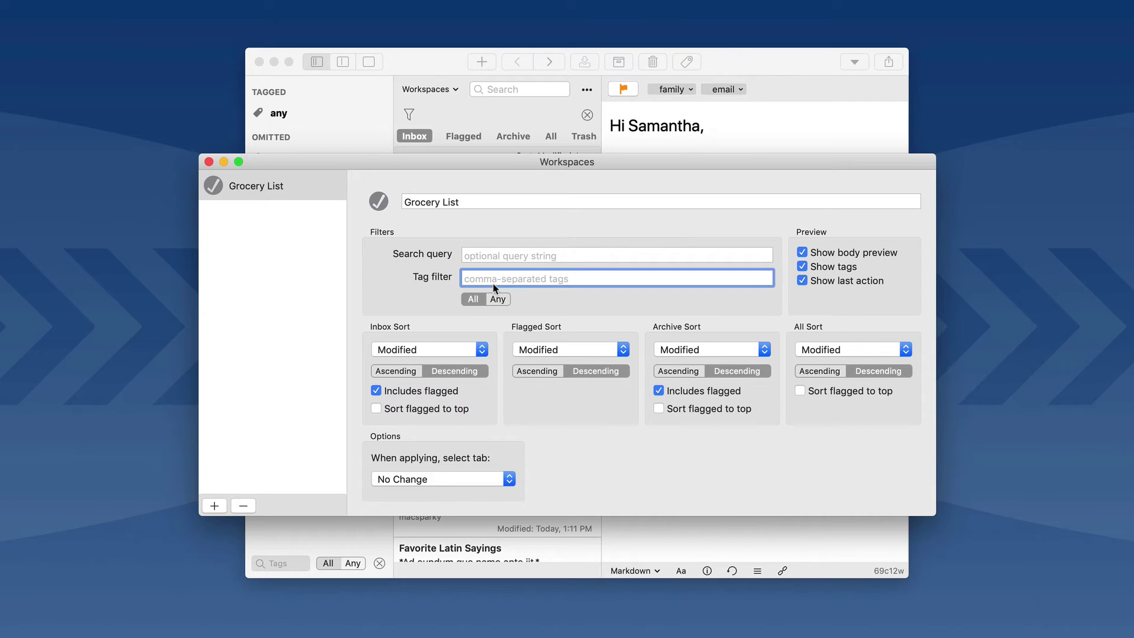
pyautogui.write('cooking, lists')
pyautogui.click(497, 299)
pyautogui.click(473, 299)
pyautogui.click(210, 162)
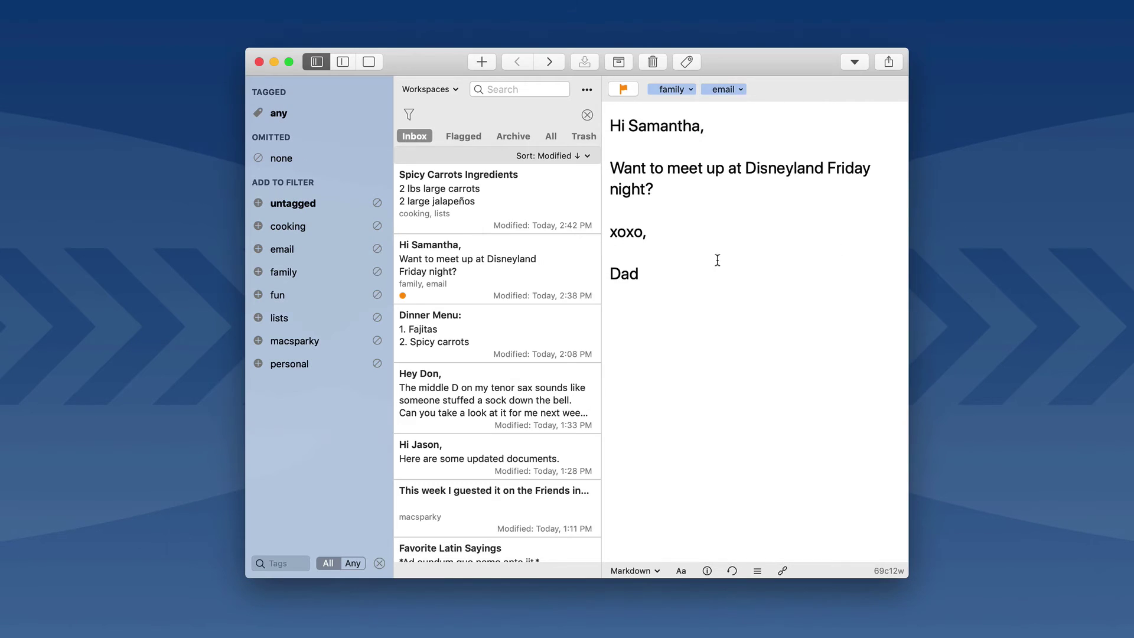
# Step: Switch to the Grocery List workspace and open the Spicy Carrots Ingredients draft
pyautogui.click(458, 87)
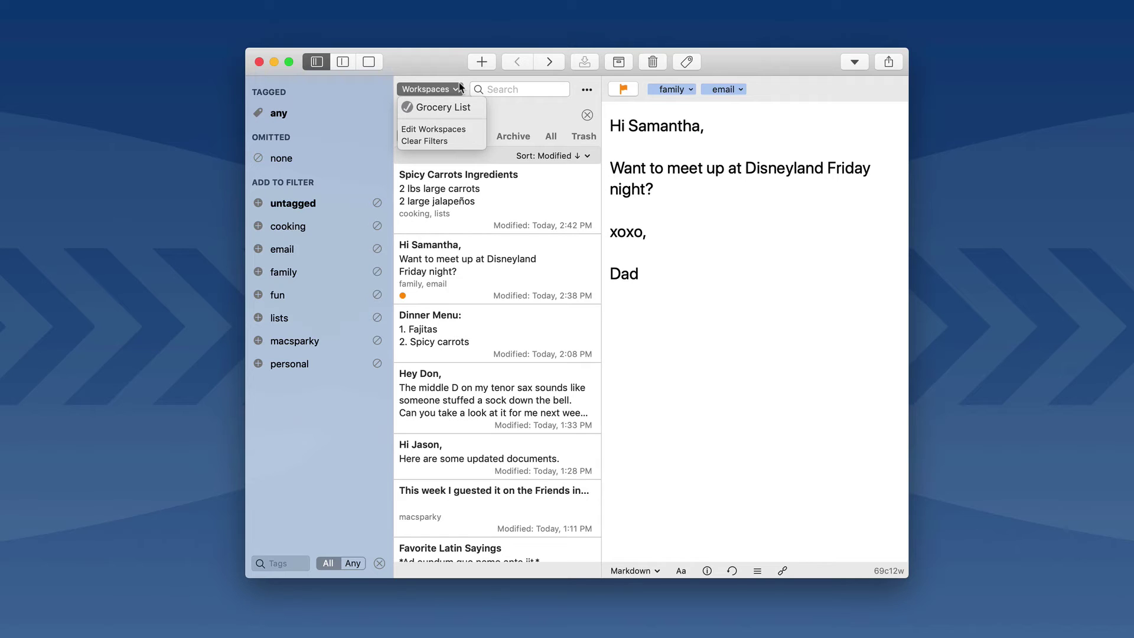
pyautogui.click(451, 107)
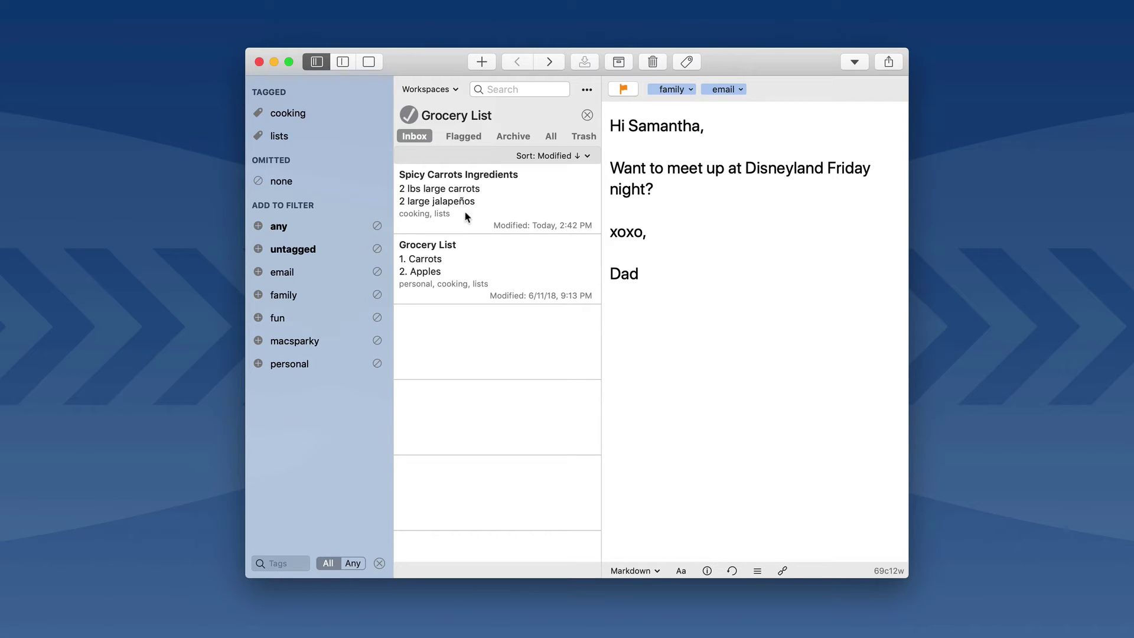
pyautogui.click(468, 269)
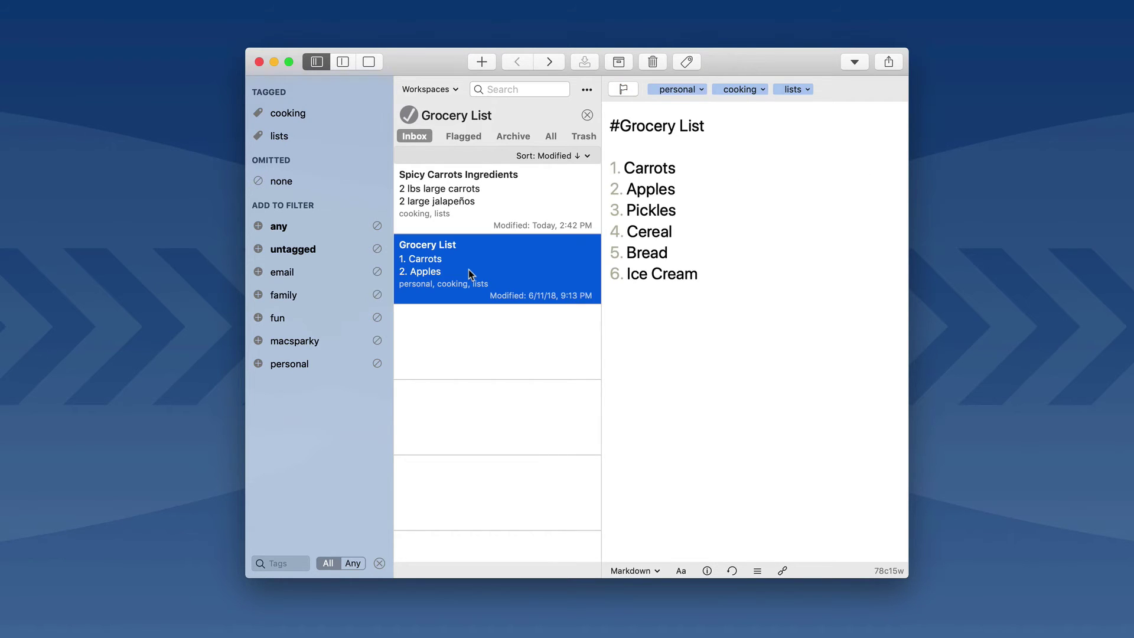
pyautogui.click(471, 211)
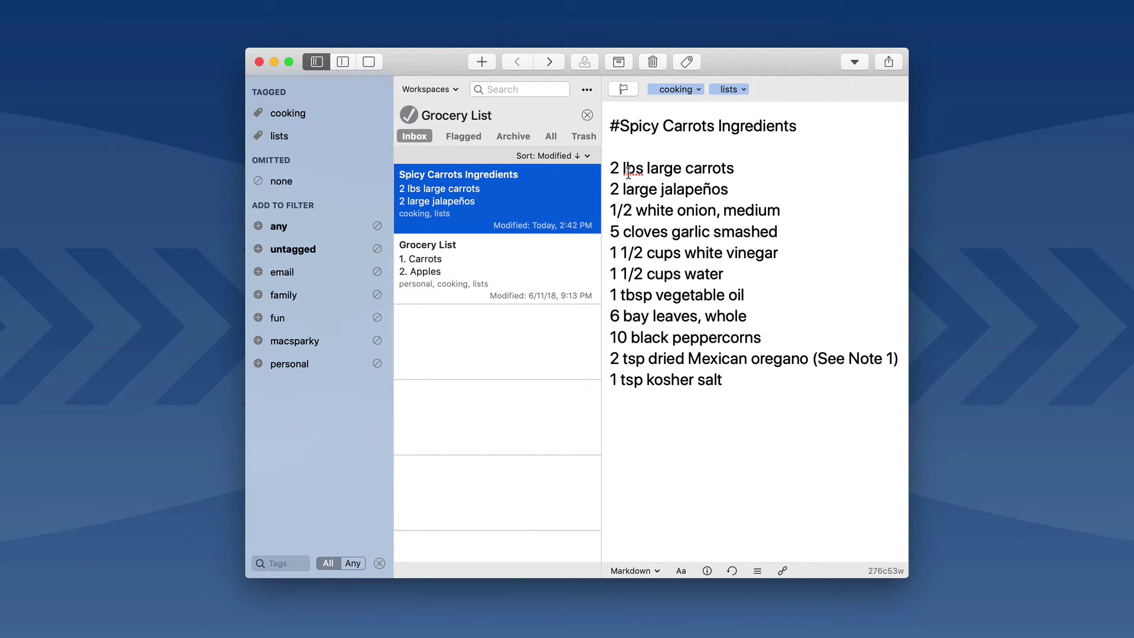
# Step: Keep Markdown syntax and turn the '#' title into a Markdown heading
pyautogui.click(653, 571)
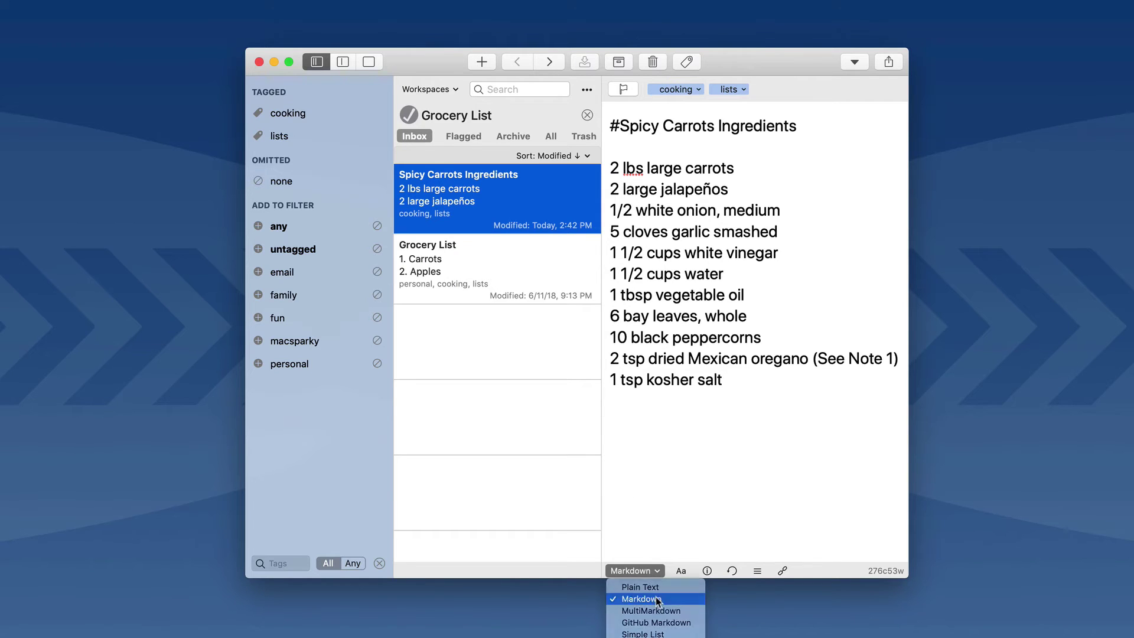
pyautogui.click(655, 600)
pyautogui.click(620, 127)
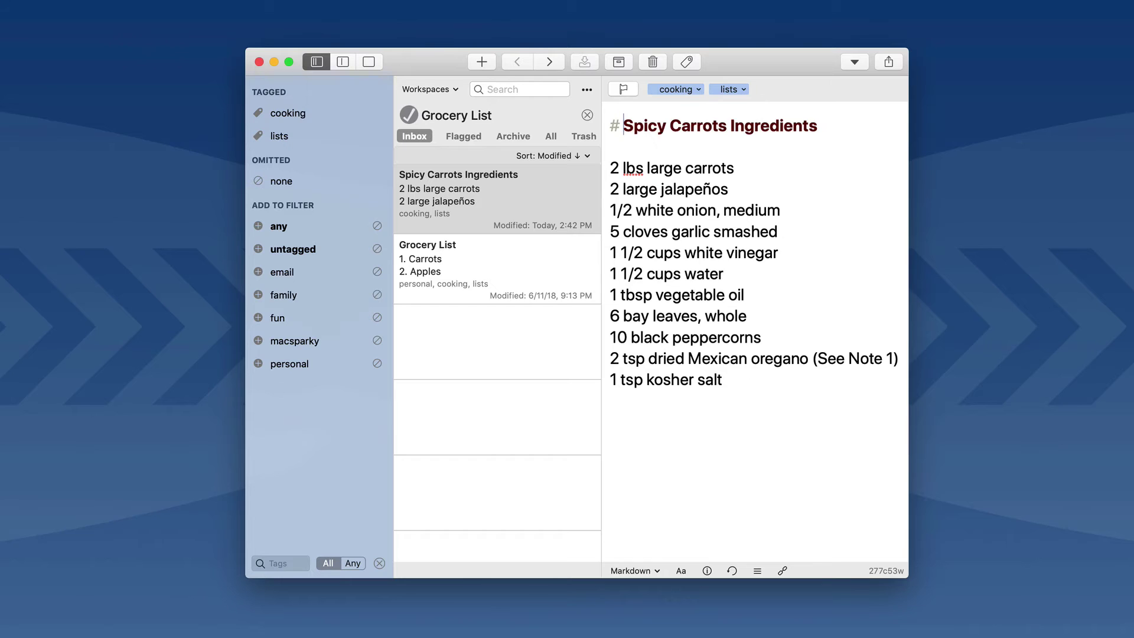
pyautogui.press('Down')
pyautogui.press('Down')
# Step: Prefix each ingredient line, from the first through jalapeños, onion and garlic, with a '* ' bullet
pyautogui.press('Left')
pyautogui.press('Left')
pyautogui.write('*')
pyautogui.press('Down')
pyautogui.press('Left')
pyautogui.press('Left')
pyautogui.write('*')
pyautogui.press('Down')
pyautogui.press('Left')
pyautogui.write('*')
pyautogui.press('Down')
pyautogui.press('Left')
pyautogui.write('*')
pyautogui.press('Down')
pyautogui.press('Left')
pyautogui.press('Left')
pyautogui.write('*')
pyautogui.press('Down')
pyautogui.press('Left')
pyautogui.press('Left')
pyautogui.write('*')
pyautogui.press('Down')
pyautogui.press('Left')
pyautogui.press('Left')
pyautogui.write('*')
pyautogui.press('Down')
pyautogui.press('Left')
pyautogui.press('Left')
pyautogui.press('*')
pyautogui.press('space')
pyautogui.press('Down')
pyautogui.press('Left')
pyautogui.press('Left')
pyautogui.write('*')
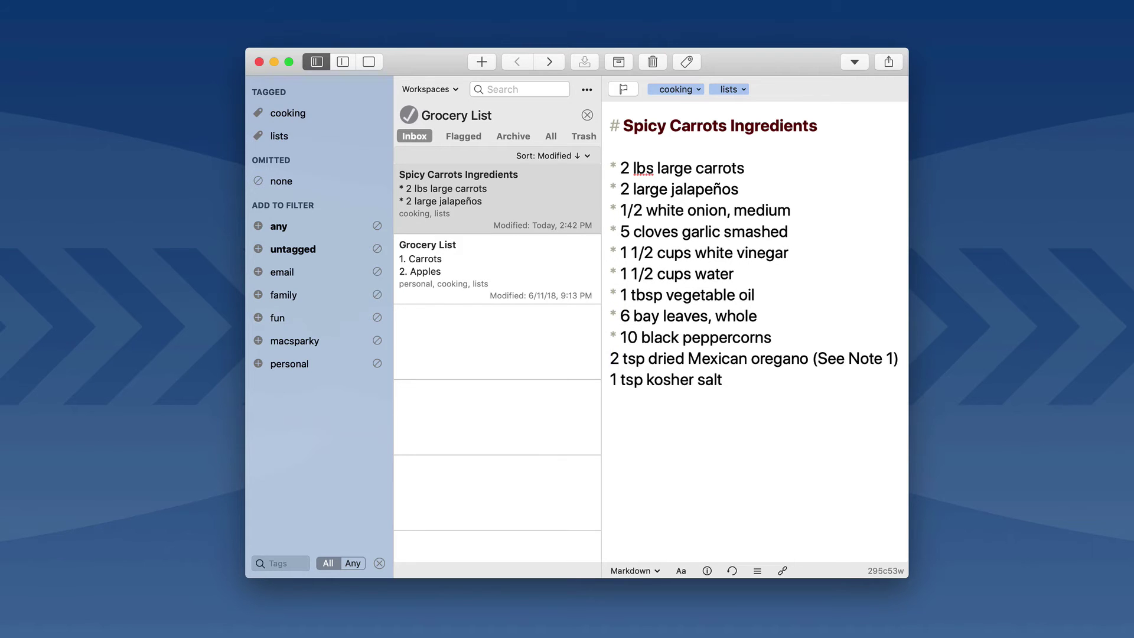
pyautogui.press('Down')
pyautogui.press('Left')
pyautogui.press('Left')
pyautogui.write('*')
pyautogui.press('Down')
pyautogui.press('Left')
pyautogui.press('Left')
pyautogui.write('*')
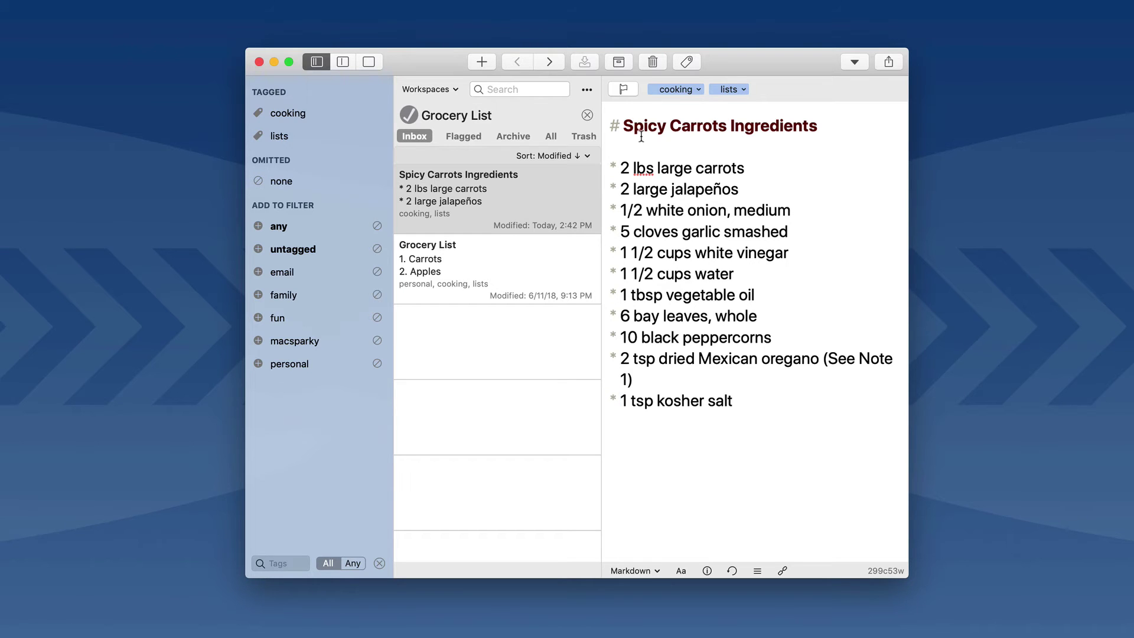
# Step: Copy the whole Spicy Carrots Ingredients draft and save it to Notes as a New Note
pyautogui.press('super+a')
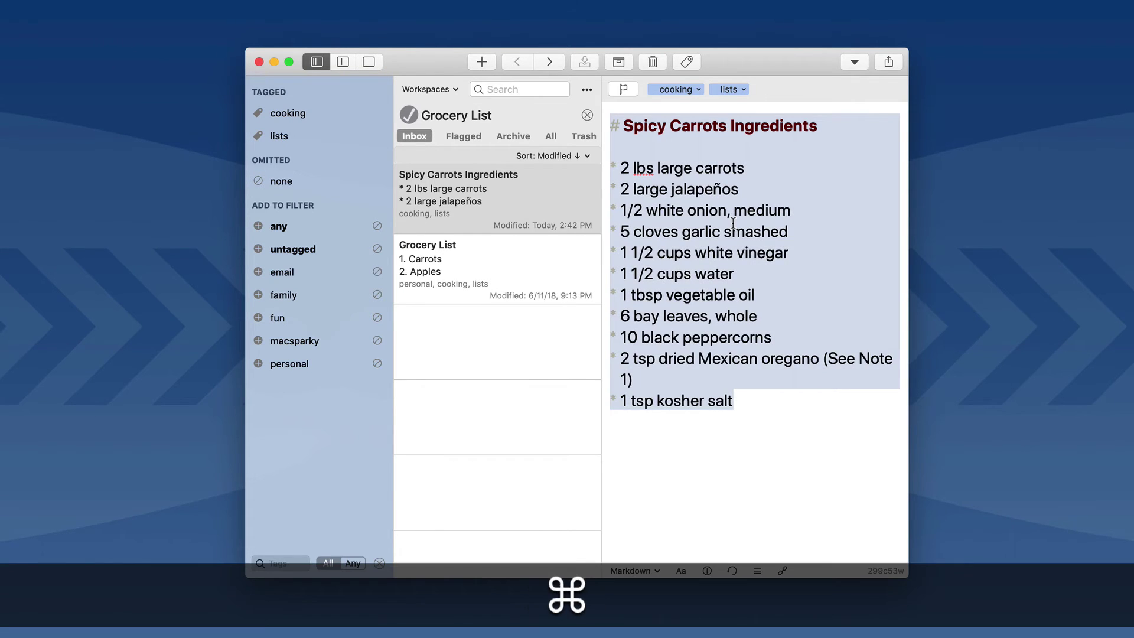
pyautogui.press('super+c')
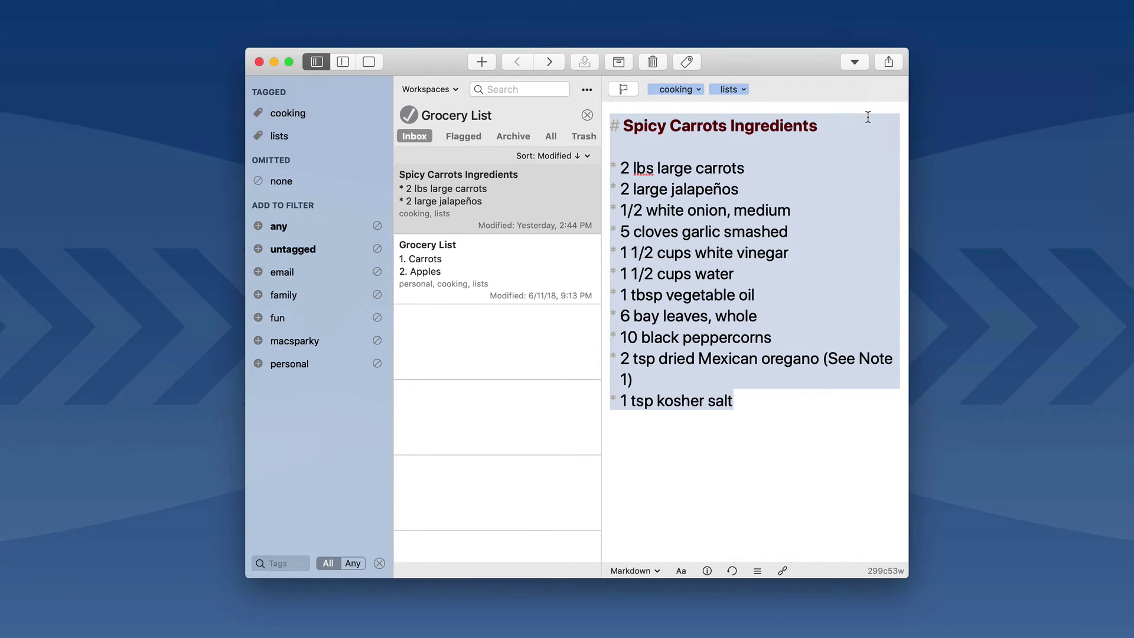
pyautogui.click(892, 61)
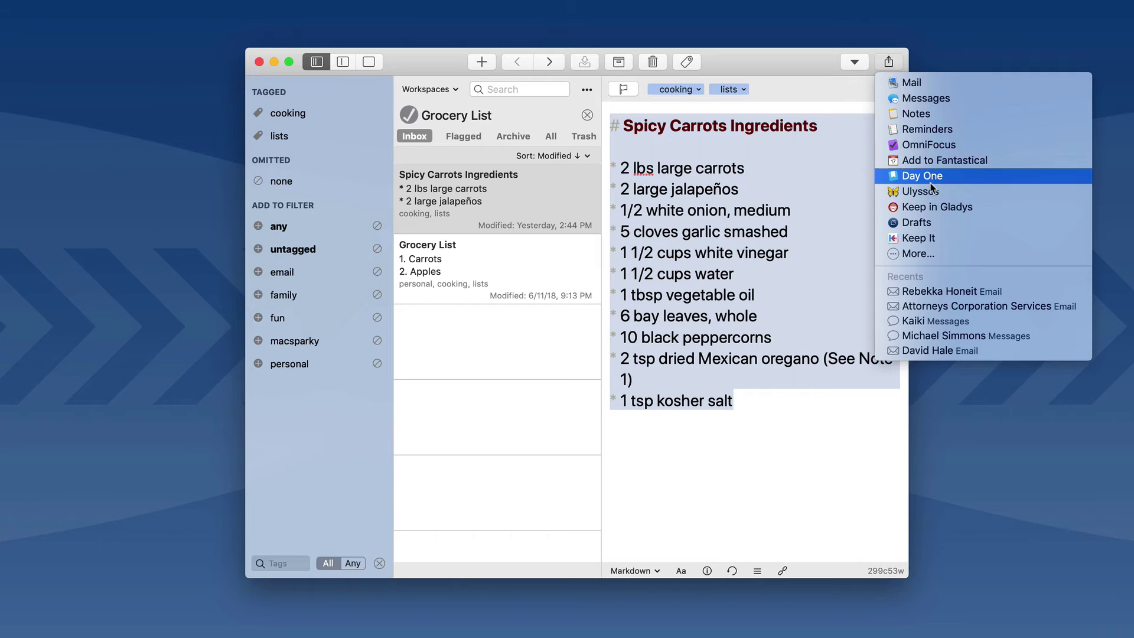
pyautogui.click(929, 113)
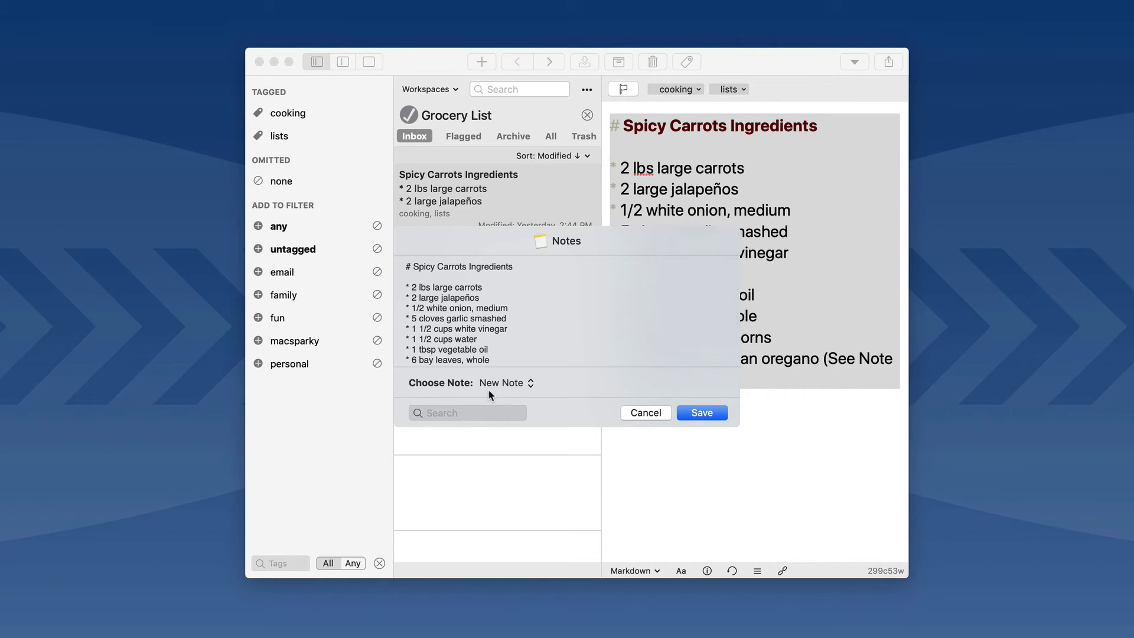
pyautogui.click(702, 413)
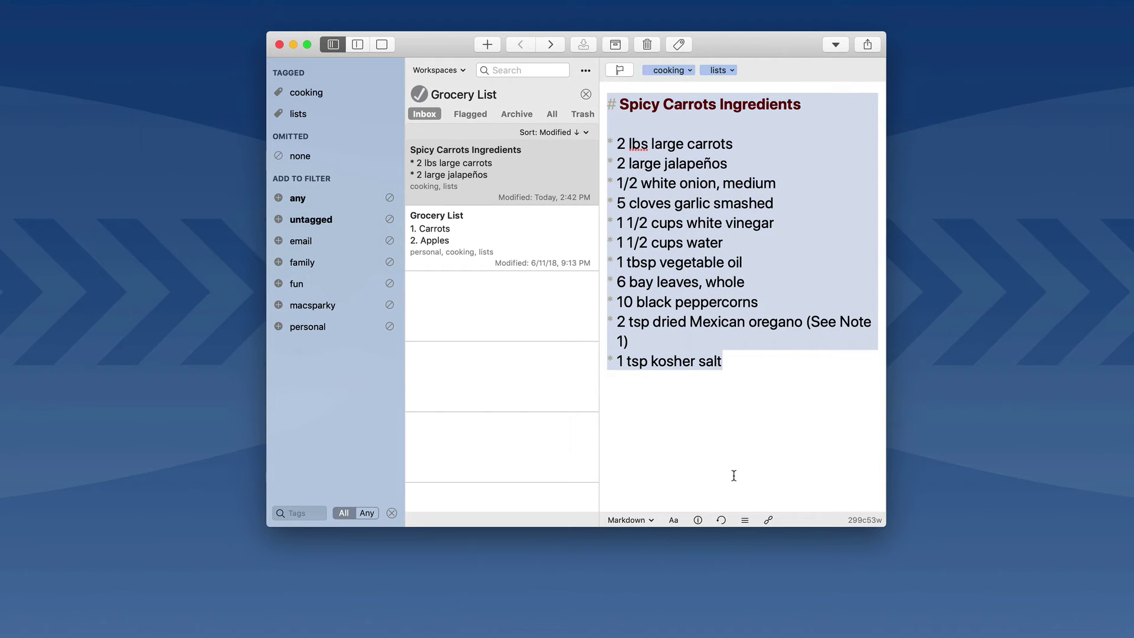
# Step: Switch the draft's syntax to Plain Text, then MultiMarkdown, and back to Markdown
pyautogui.click(653, 520)
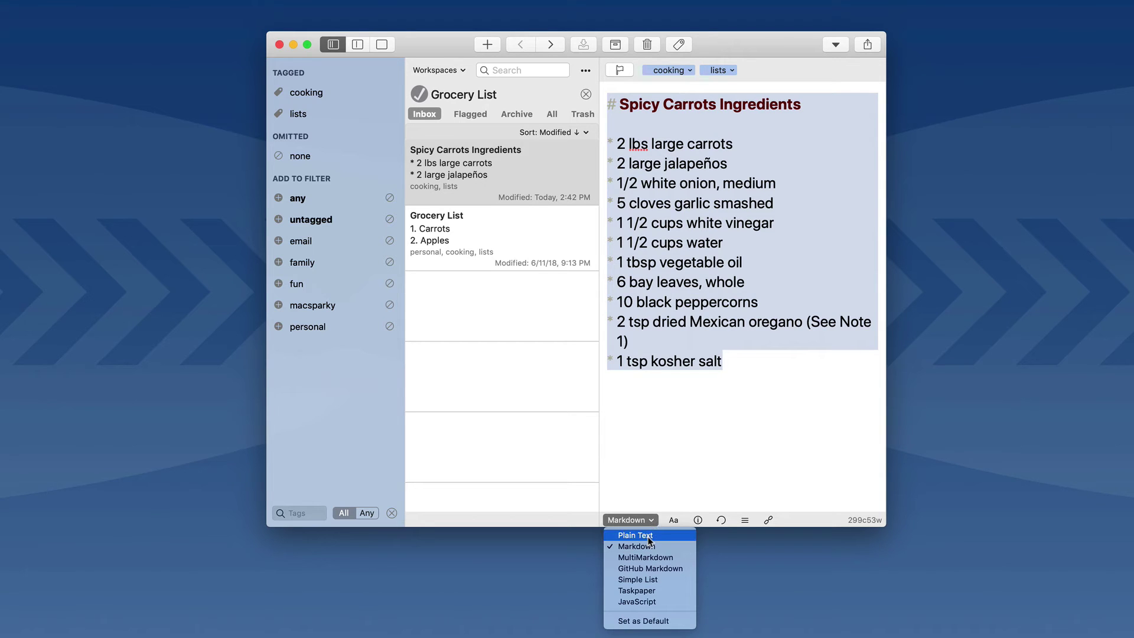
pyautogui.click(648, 536)
pyautogui.click(647, 521)
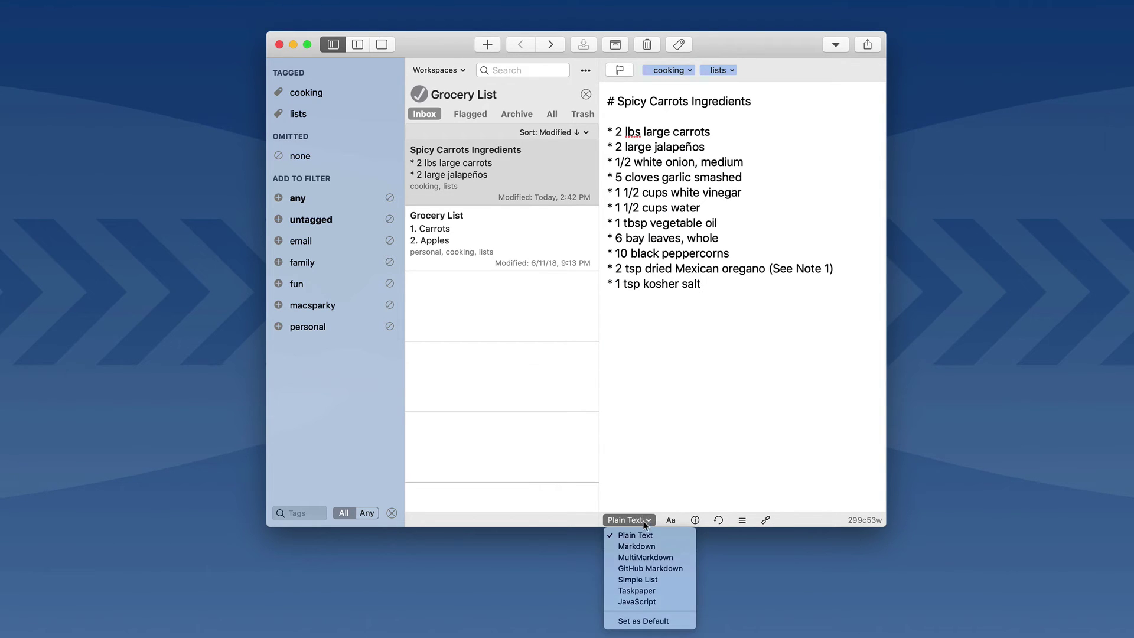
pyautogui.click(653, 557)
pyautogui.click(655, 518)
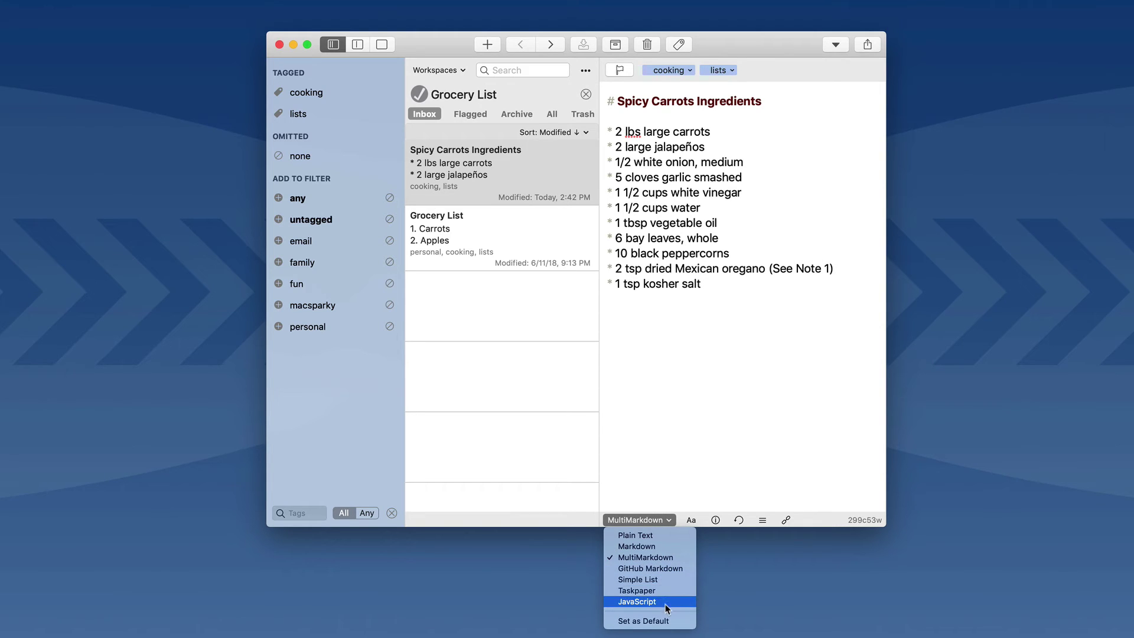
pyautogui.click(650, 546)
# Step: Set Markdown as the default syntax and bring up its editor settings
pyautogui.click(650, 519)
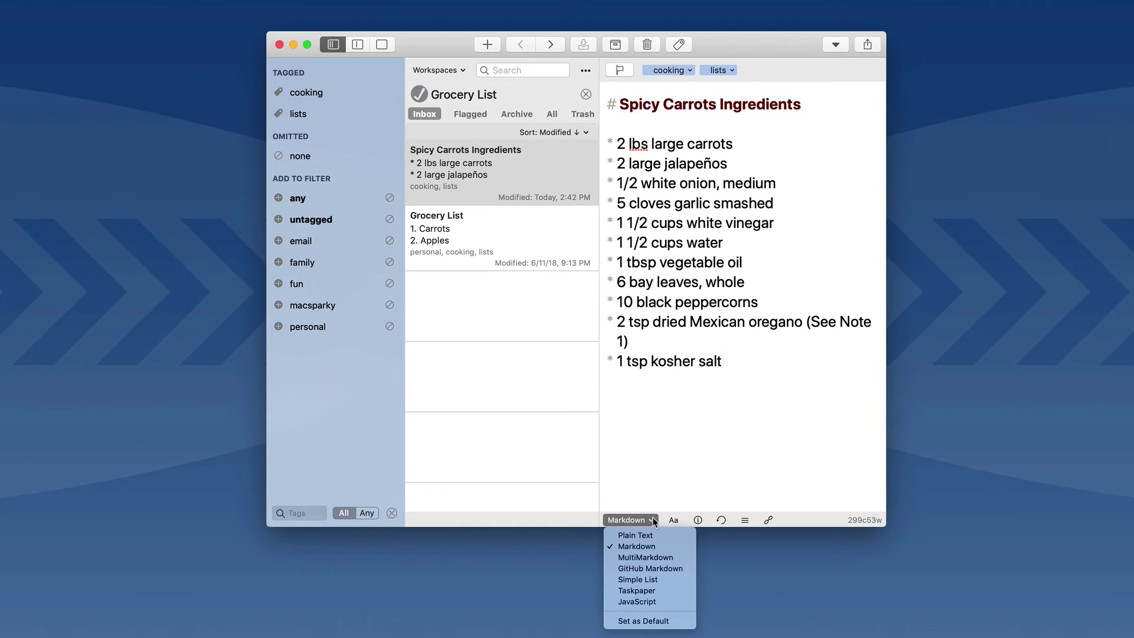
pyautogui.click(667, 621)
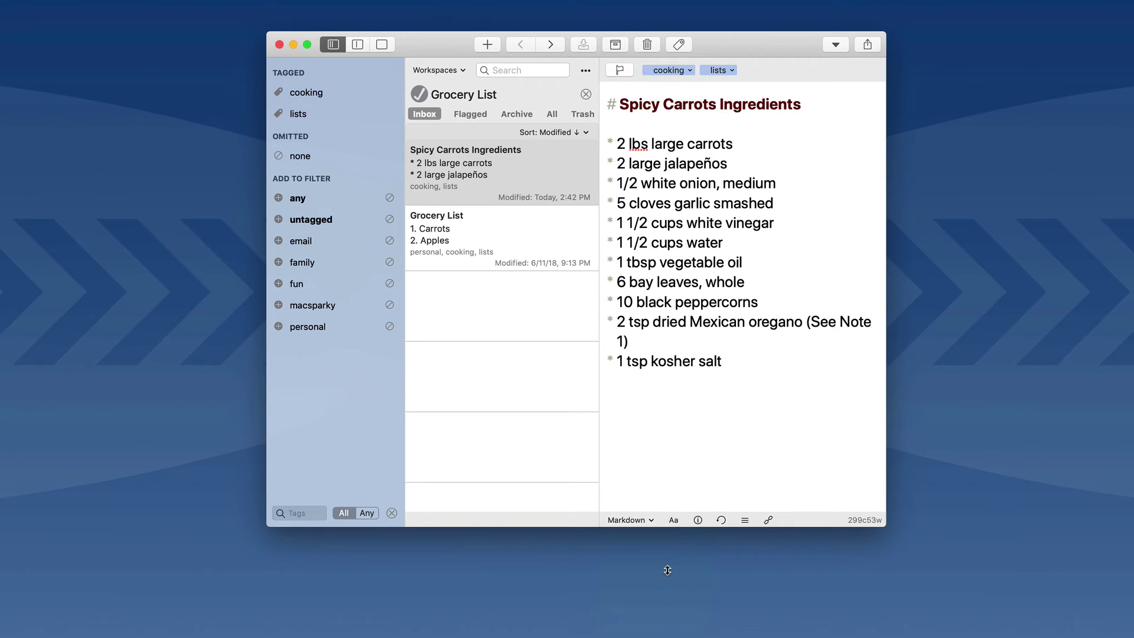
pyautogui.click(674, 520)
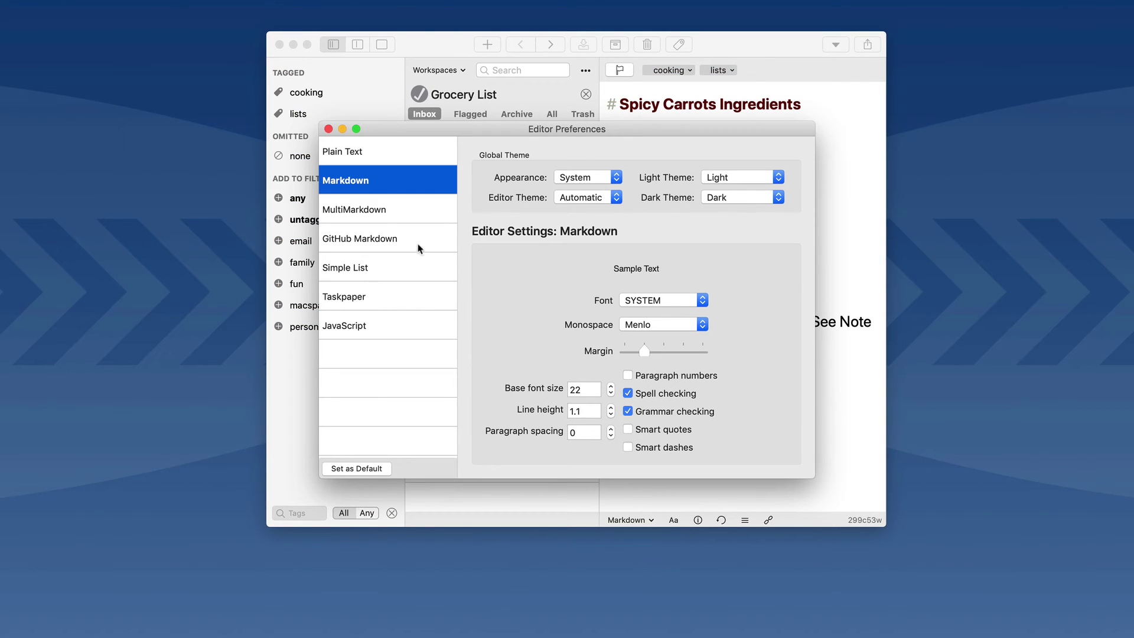
# Step: Close the Editor Preferences window to get back to the carrots draft
pyautogui.click(328, 128)
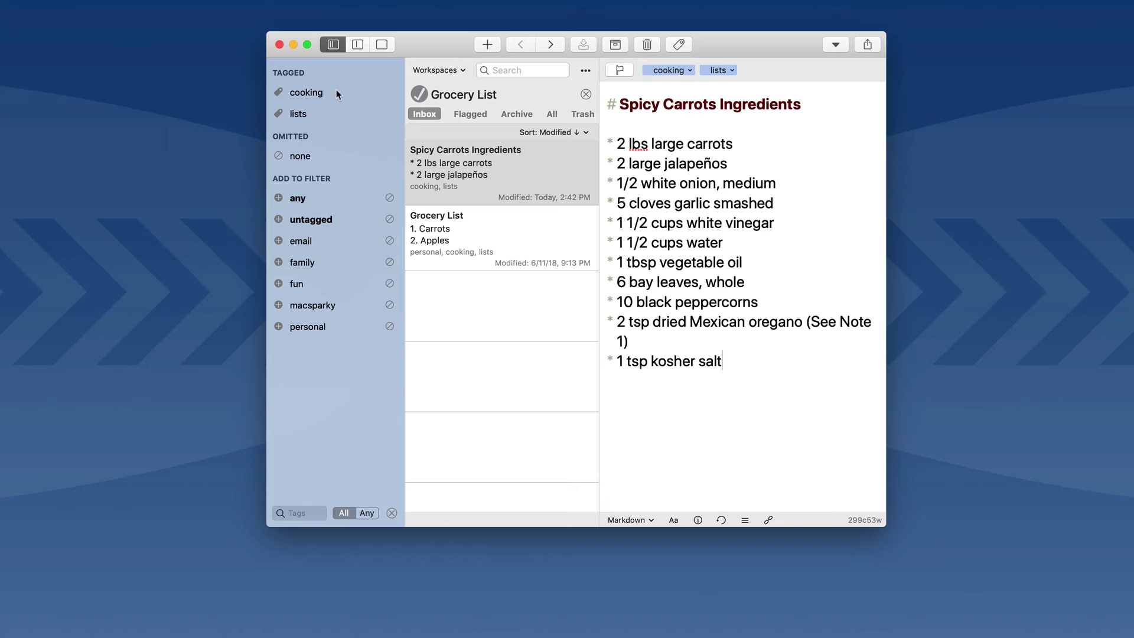
# Step: Try the layout options, ending with only the editor showing the carrots draft
pyautogui.click(357, 45)
pyautogui.click(374, 47)
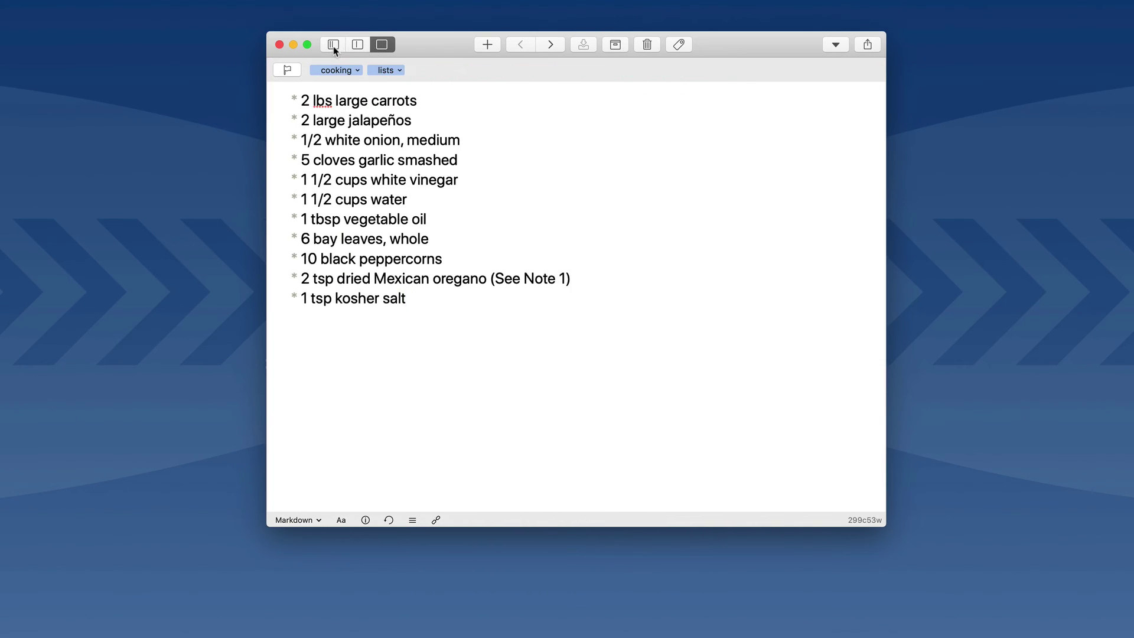
pyautogui.click(333, 45)
pyautogui.click(356, 46)
pyautogui.click(380, 44)
# Step: Browse to the grocery list and back, toggle tags, and show markers and recent drafts
pyautogui.click(549, 46)
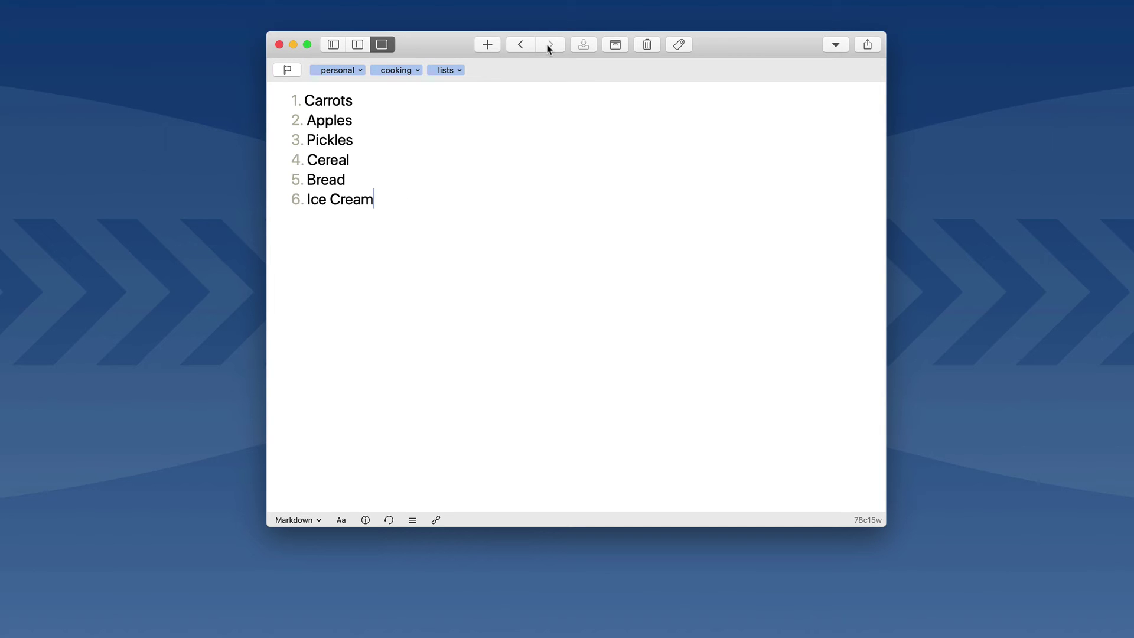
pyautogui.click(519, 45)
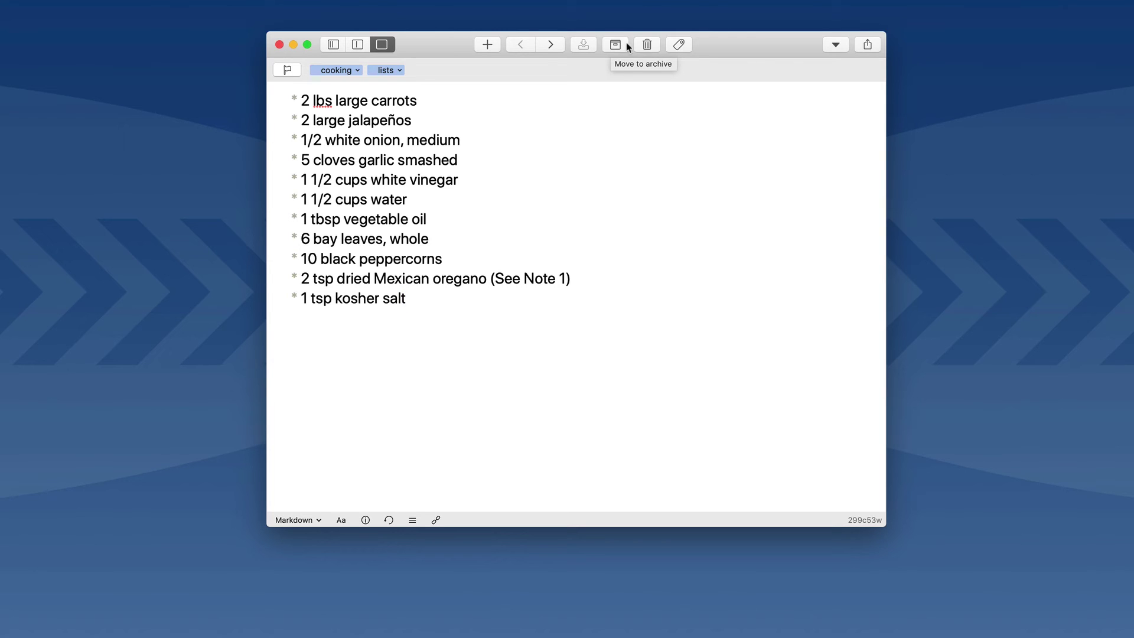
pyautogui.click(675, 46)
pyautogui.click(674, 46)
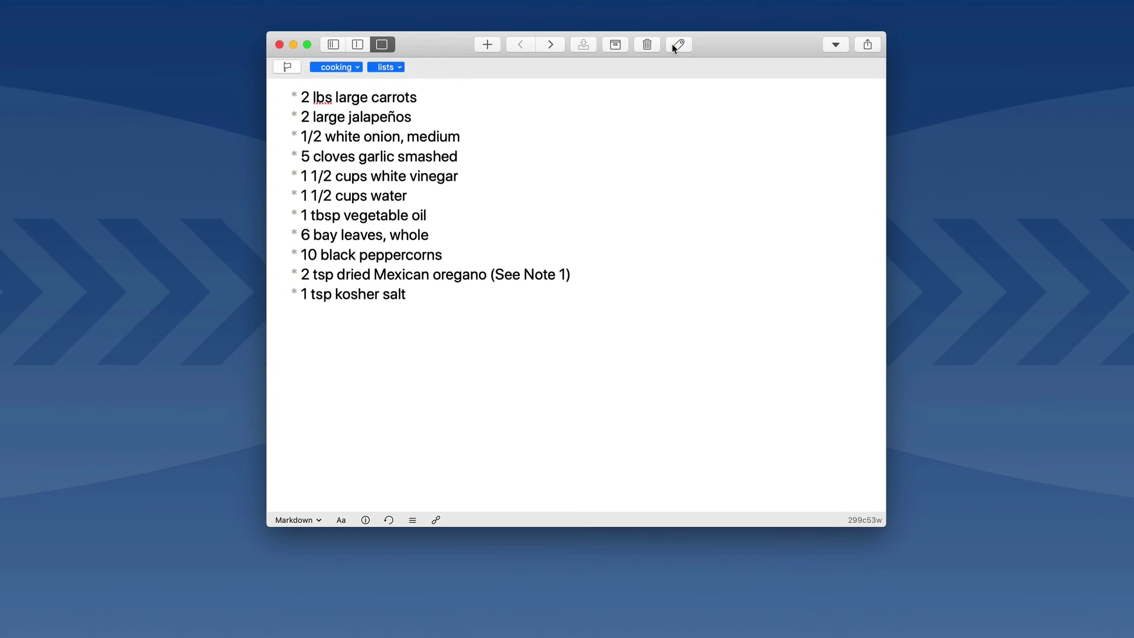
pyautogui.click(835, 46)
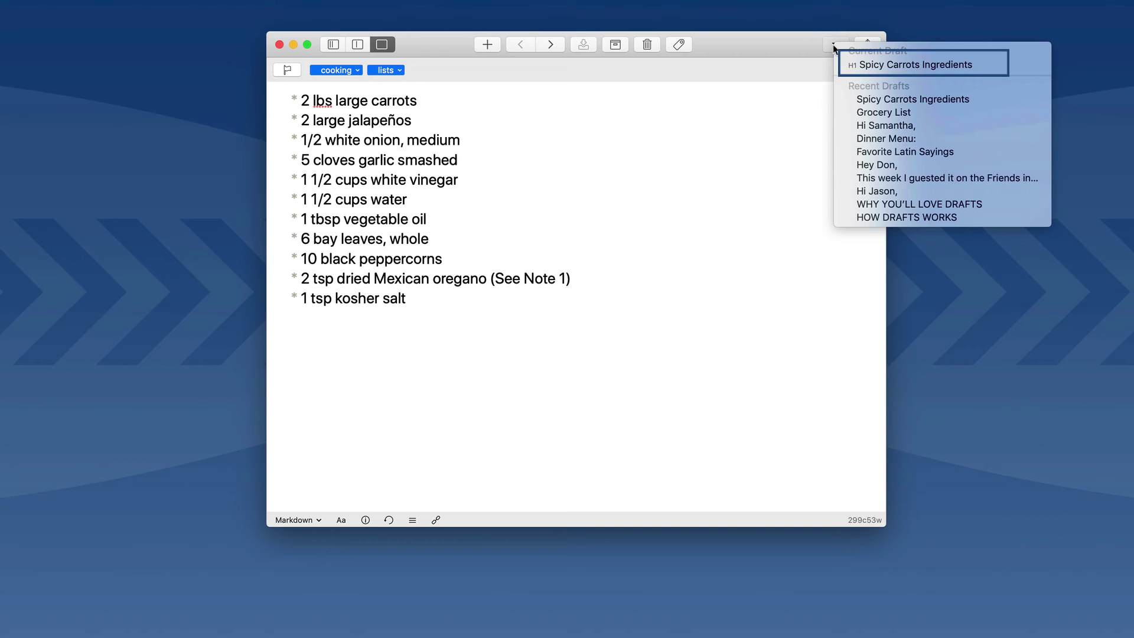
# Step: Open the Disneyland family email from Recent Drafts and show its info details
pyautogui.click(885, 126)
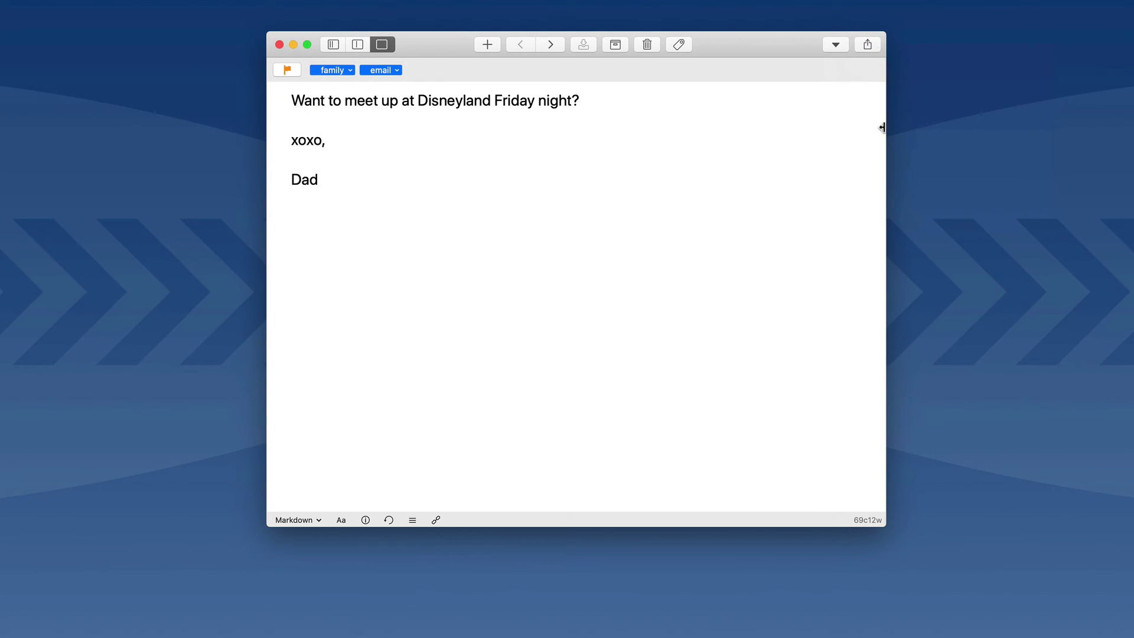
pyautogui.click(867, 44)
pyautogui.click(861, 46)
pyautogui.click(365, 520)
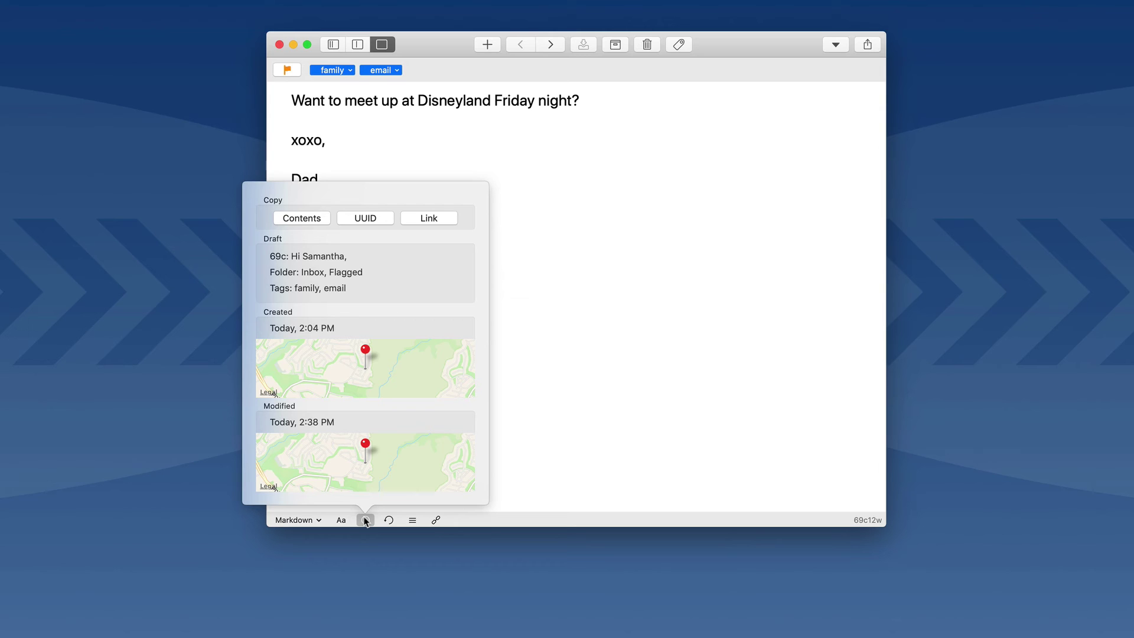
# Step: Use Arrange to move 'xoxo,' and 'Dad' above the Disneyland question and save
pyautogui.click(412, 520)
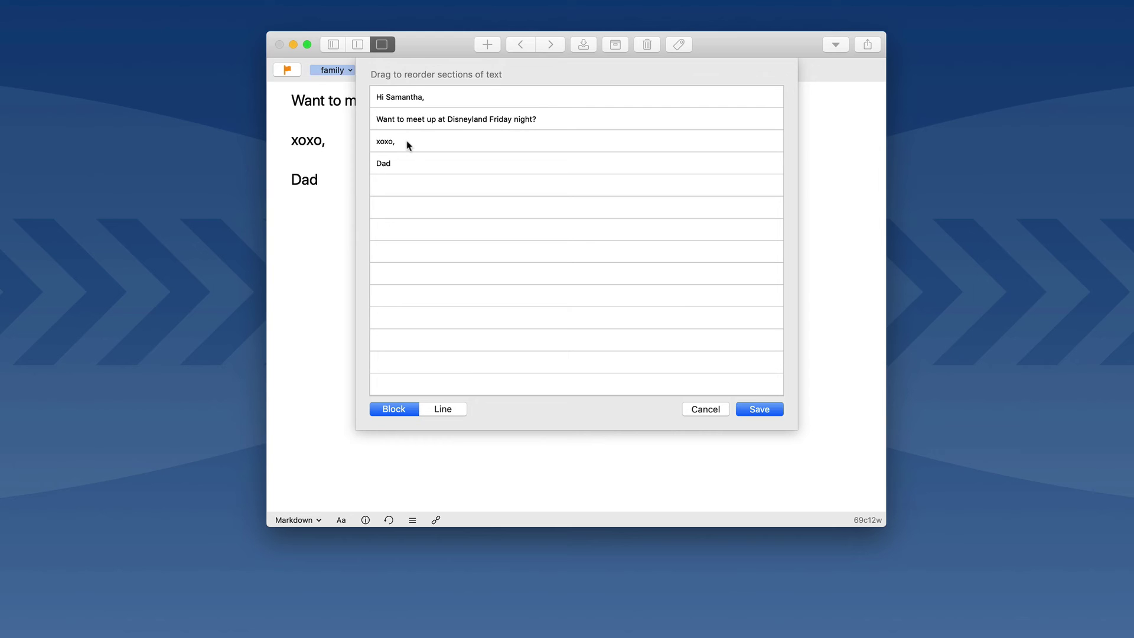
pyautogui.moveTo(410, 142); pyautogui.dragTo(416, 111)
pyautogui.moveTo(406, 158); pyautogui.dragTo(407, 129)
pyautogui.click(767, 409)
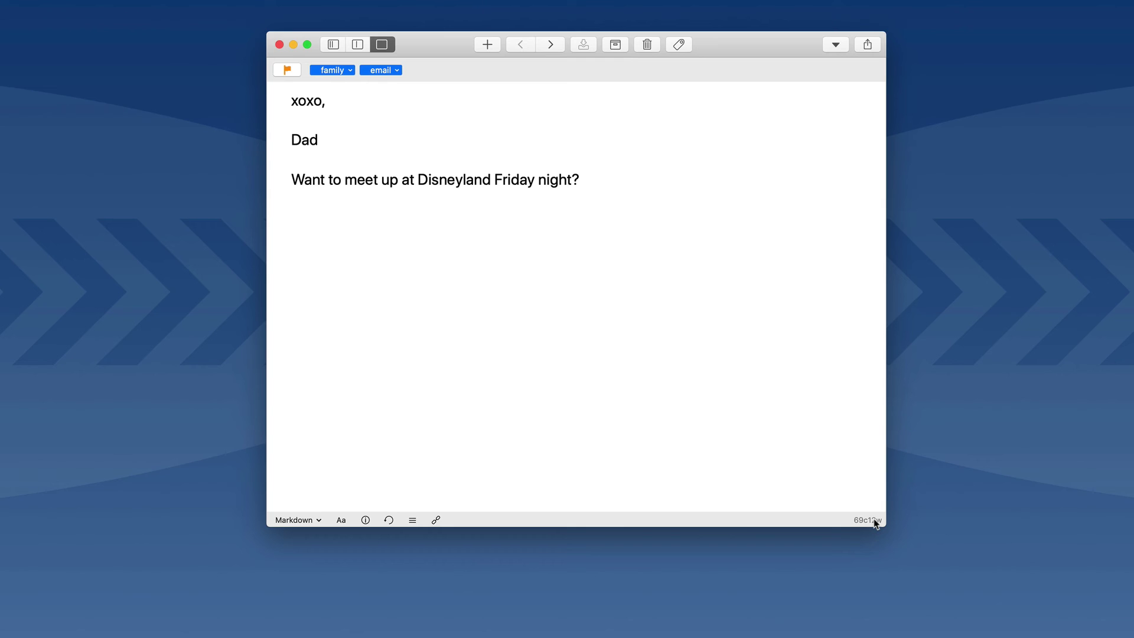
# Step: Turn on Launch at login in Preferences and view the Notifications pane
pyautogui.press('super+comma')
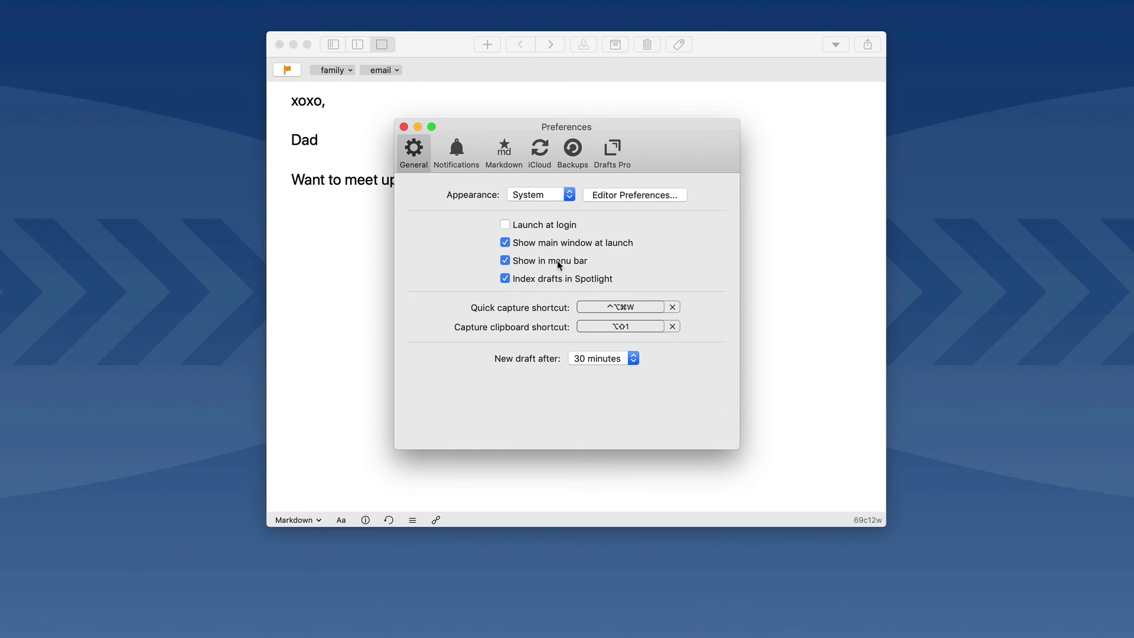
pyautogui.click(506, 225)
pyautogui.click(453, 153)
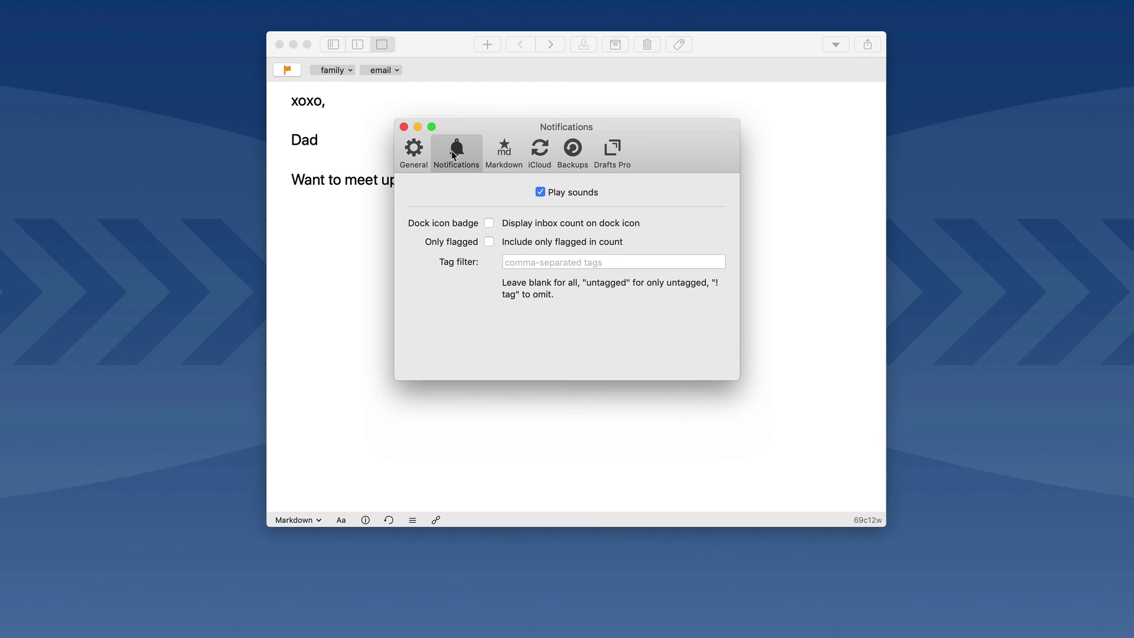
# Step: Step through the Markdown, iCloud, Backups and Drafts Pro preference panes
pyautogui.click(509, 151)
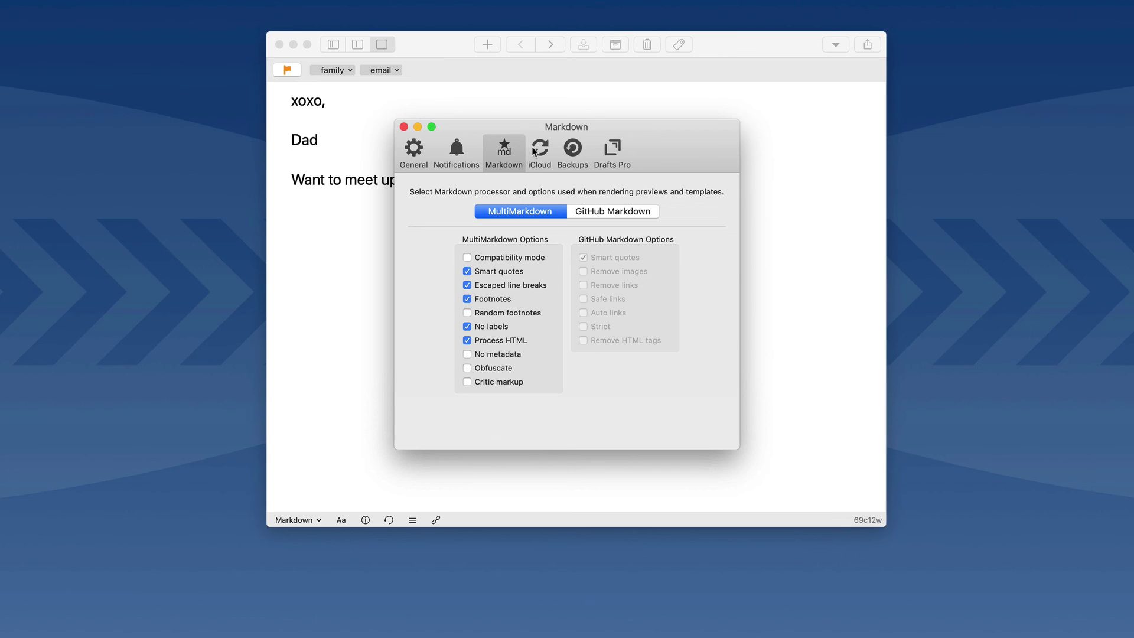
pyautogui.click(535, 153)
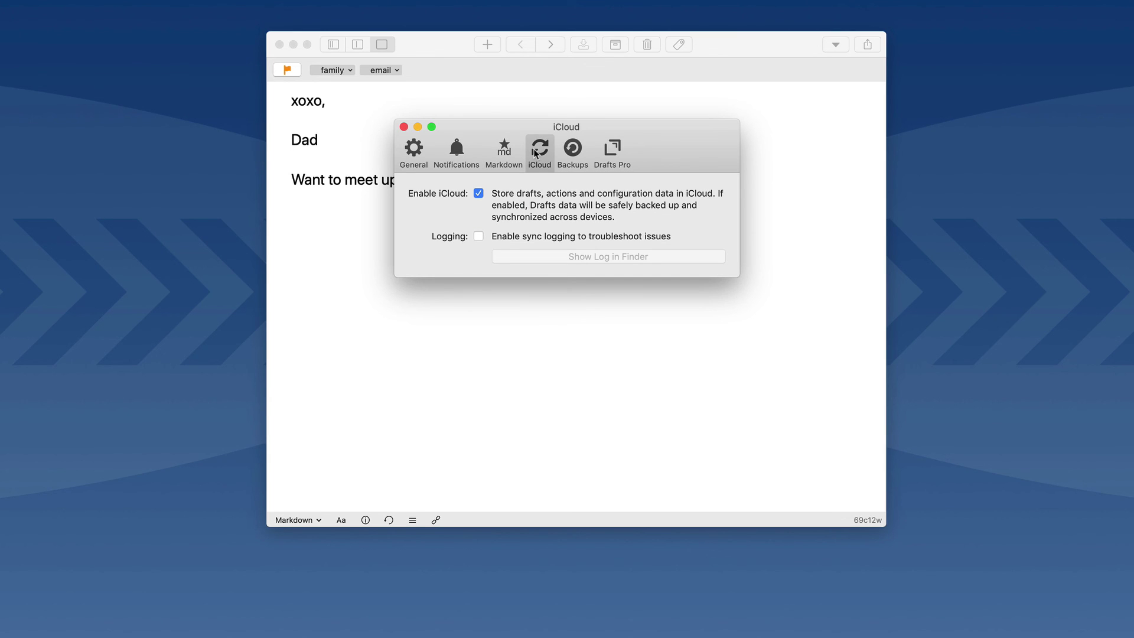
pyautogui.click(576, 151)
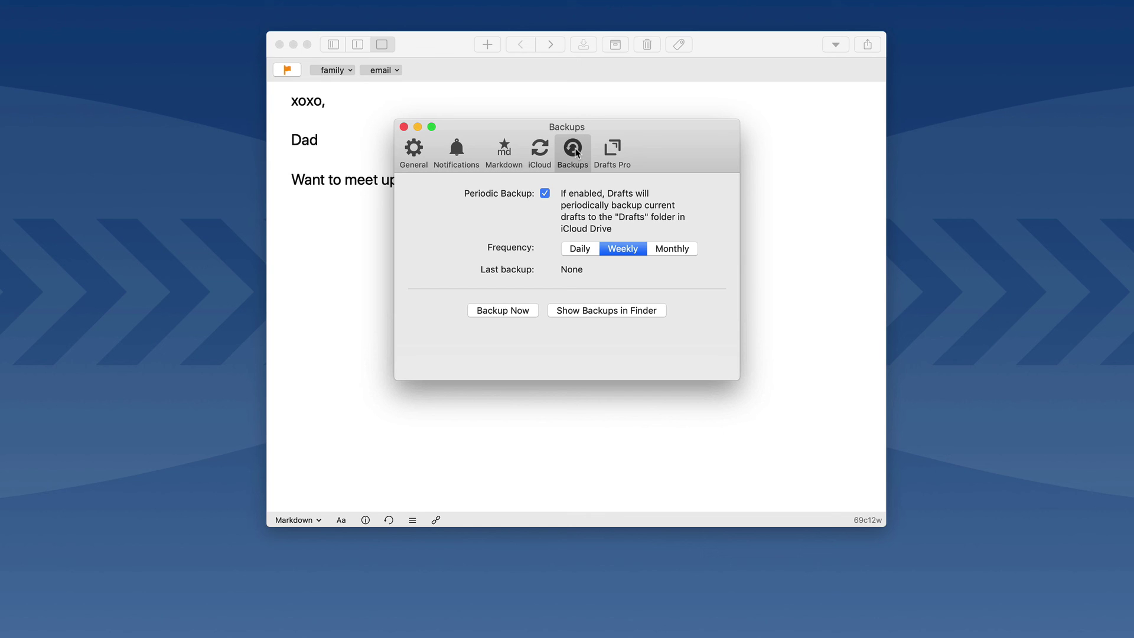
pyautogui.click(613, 153)
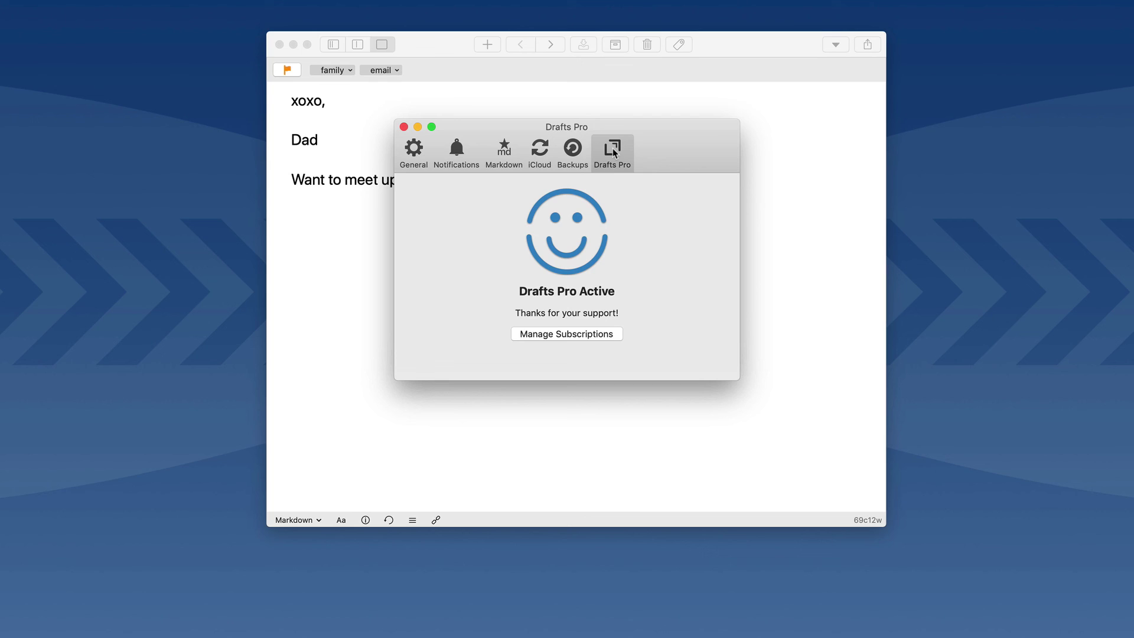